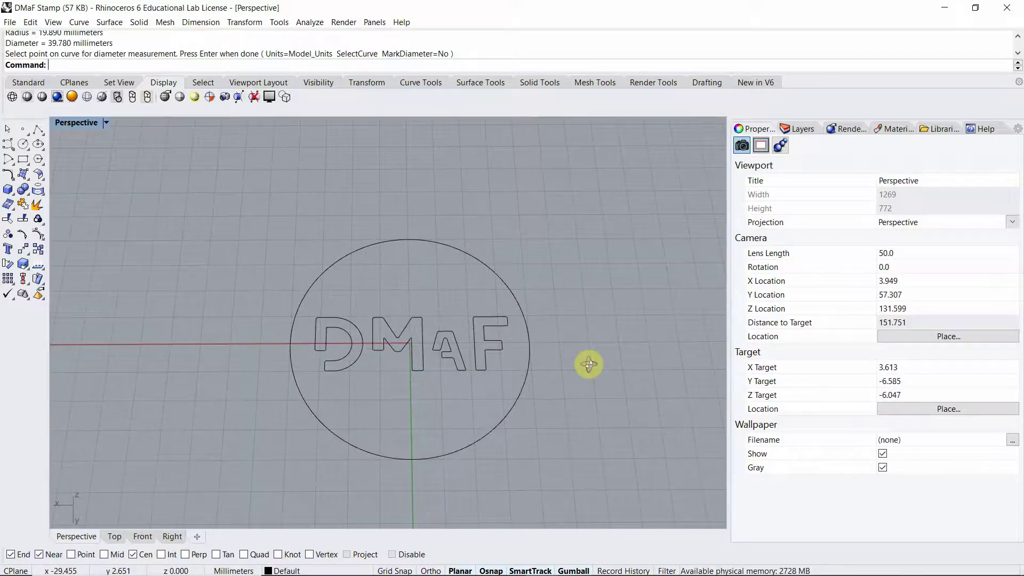
Measure the circle's diameter (about 39.78 mm) and select the four DMaF letter outlines.
{"action": "right_click_drag", "start_coordinate": [589, 364], "coordinate": [587, 365]}
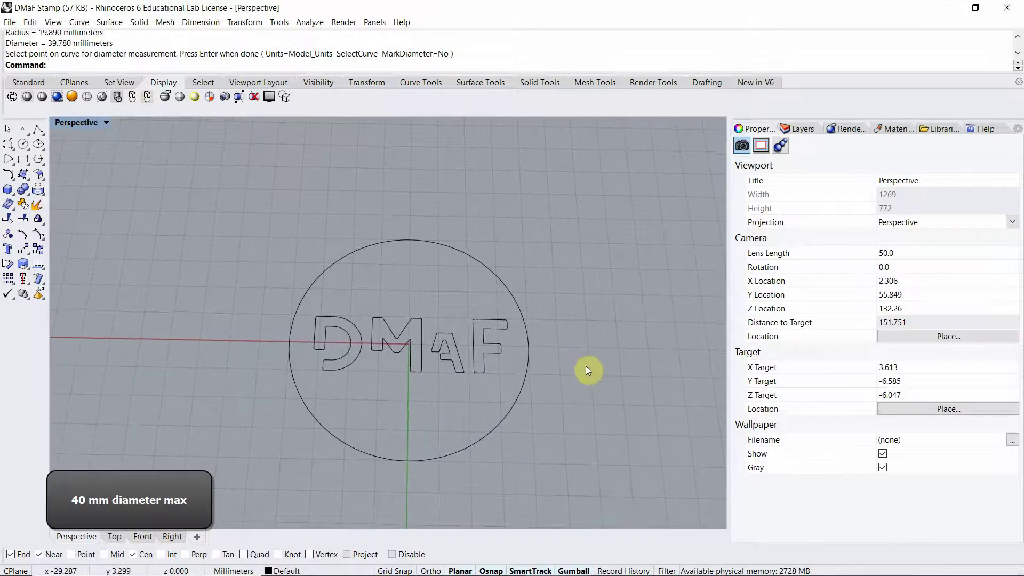
{"action": "right_click", "coordinate": [585, 366]}
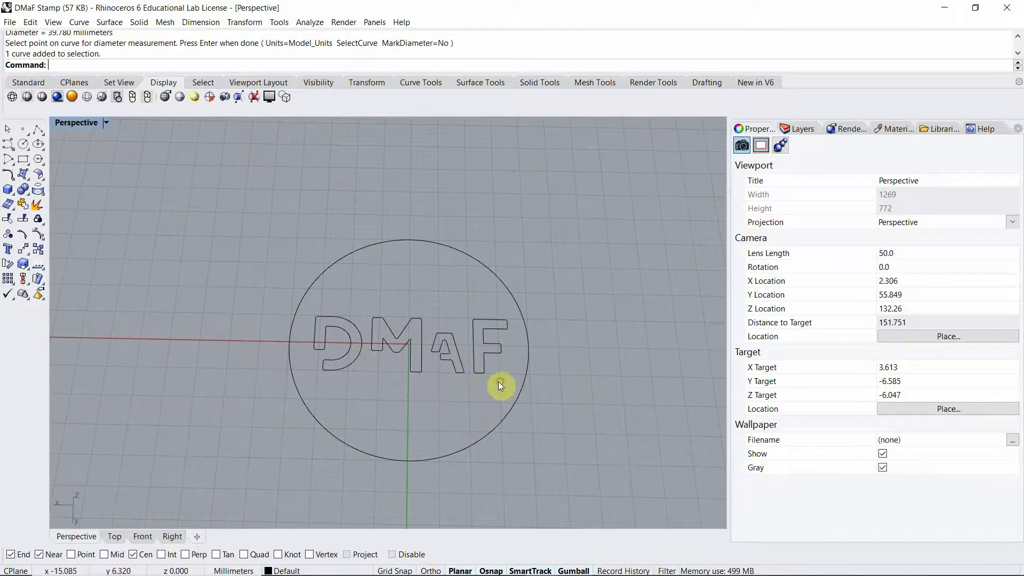
{"action": "left_click_drag", "start_coordinate": [499, 382], "coordinate": [312, 322]}
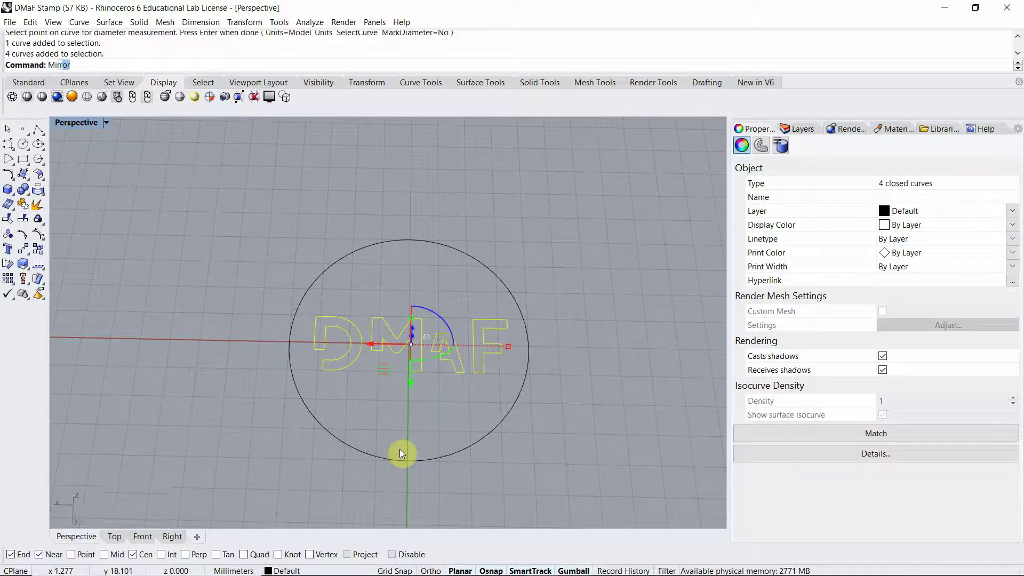
Mirror the four DMaF outlines across the circle's vertical diameter, top point to bottom point, without copying.
{"action": "key", "text": "Return"}
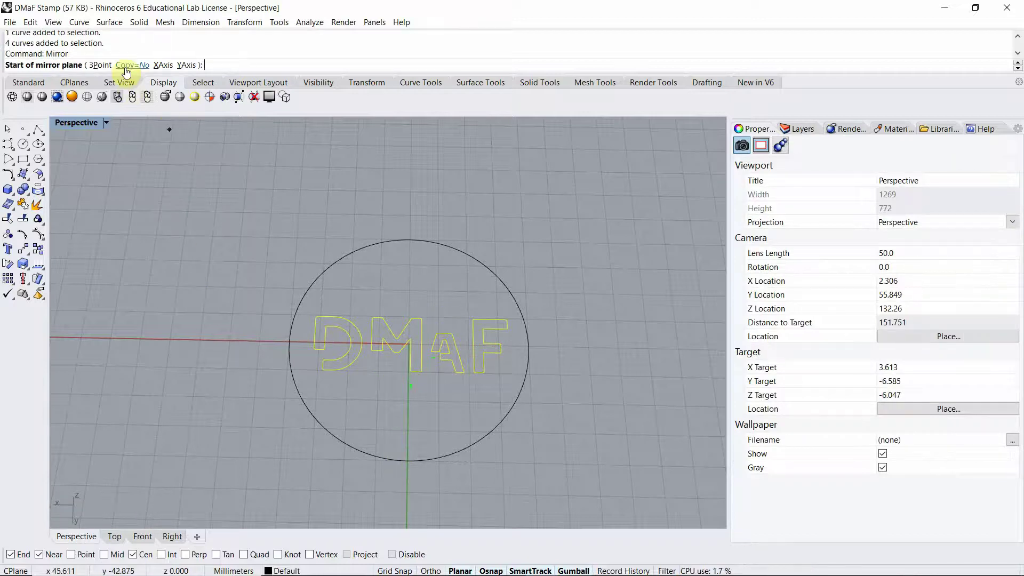
{"action": "left_click", "coordinate": [411, 240]}
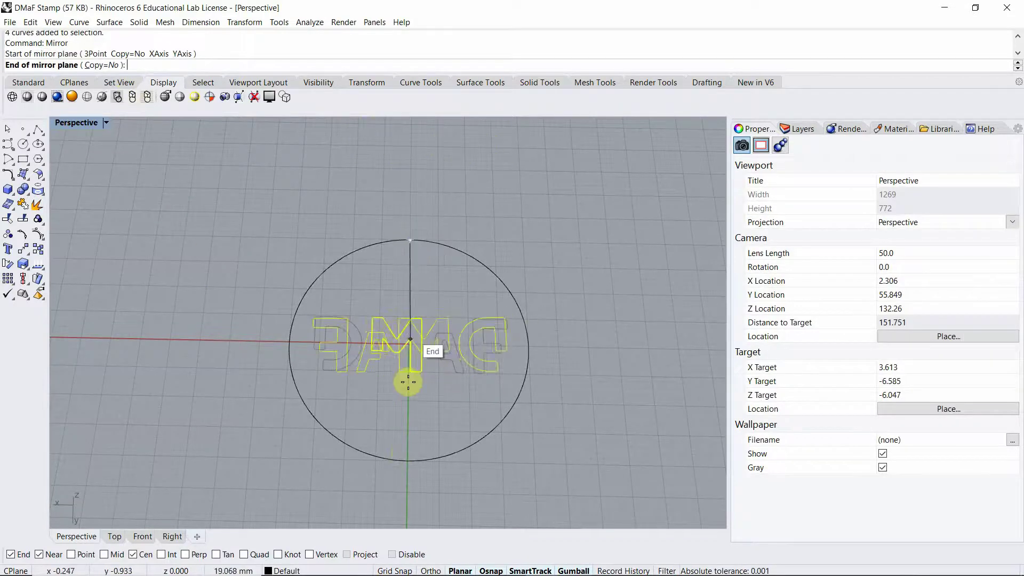
{"action": "left_click", "coordinate": [405, 458]}
{"action": "left_click", "coordinate": [443, 401]}
{"action": "right_click_drag", "start_coordinate": [453, 407], "coordinate": [419, 357]}
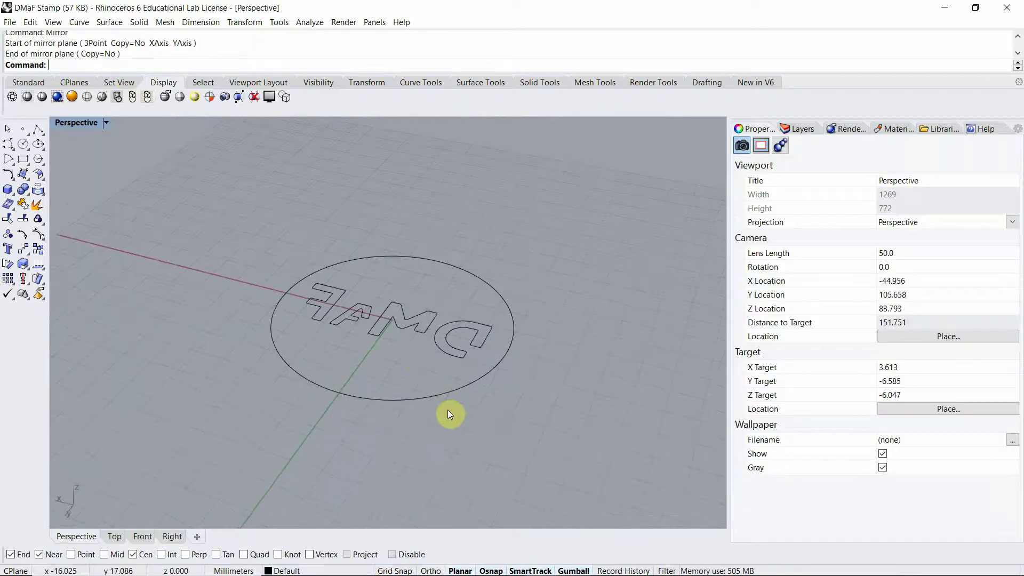
Offset the D letter outline outward by 0.6 mm.
{"action": "scroll", "coordinate": [334, 309], "scroll_direction": "up", "scroll_amount": 3}
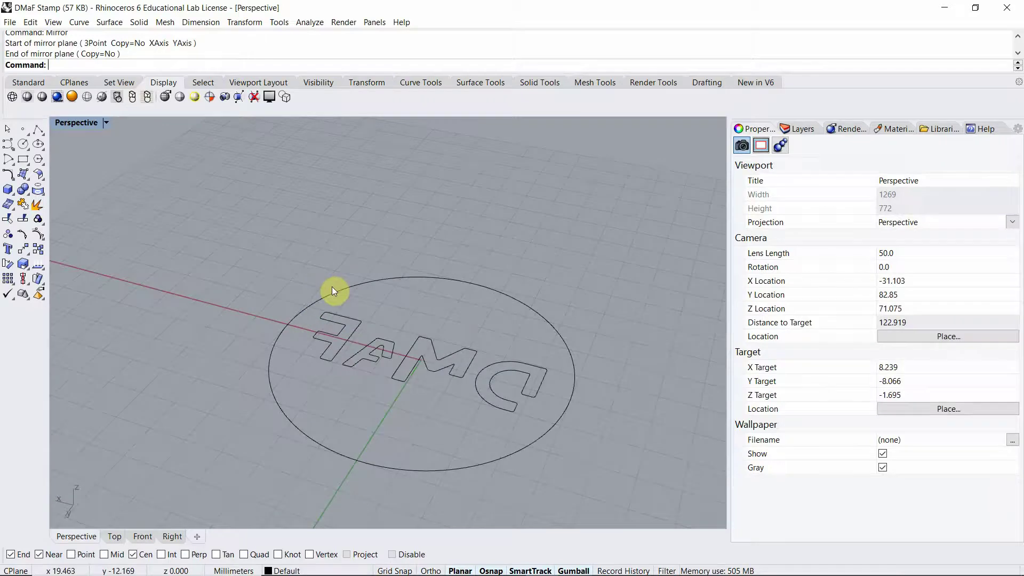
{"action": "right_click_drag", "start_coordinate": [465, 414], "coordinate": [500, 451]}
{"action": "scroll", "coordinate": [589, 434], "scroll_direction": "up", "scroll_amount": 5}
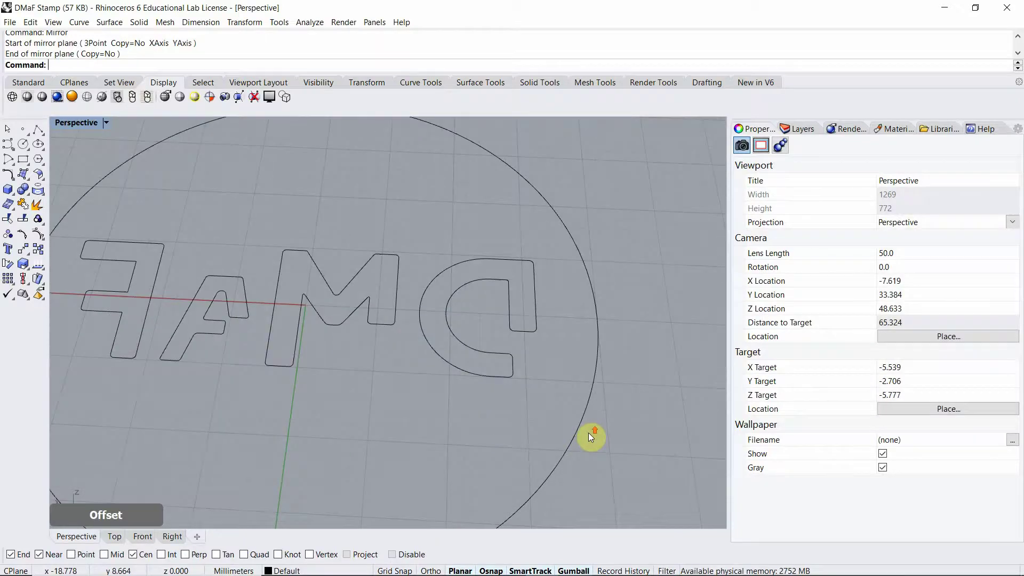
{"action": "scroll", "coordinate": [546, 407], "scroll_direction": "down", "scroll_amount": 2}
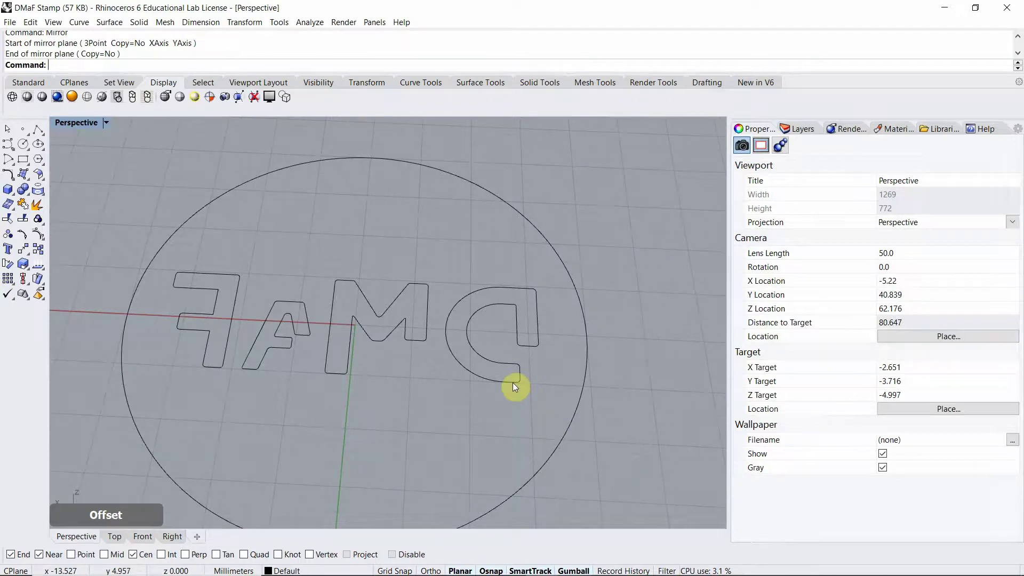
{"action": "key", "text": "Return"}
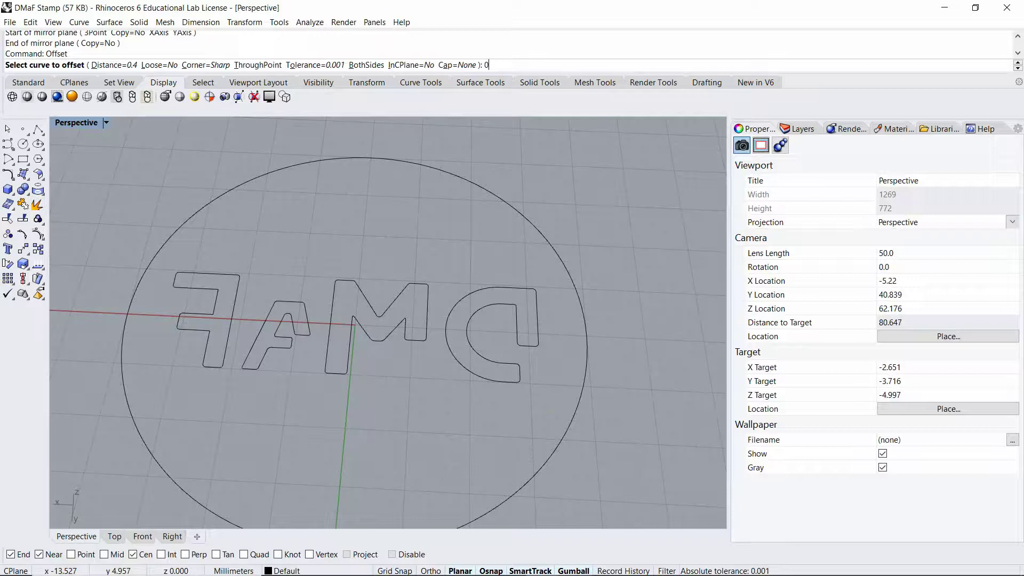
{"action": "type", "text": "0."}
{"action": "key", "text": "Return"}
{"action": "left_click", "coordinate": [483, 378]}
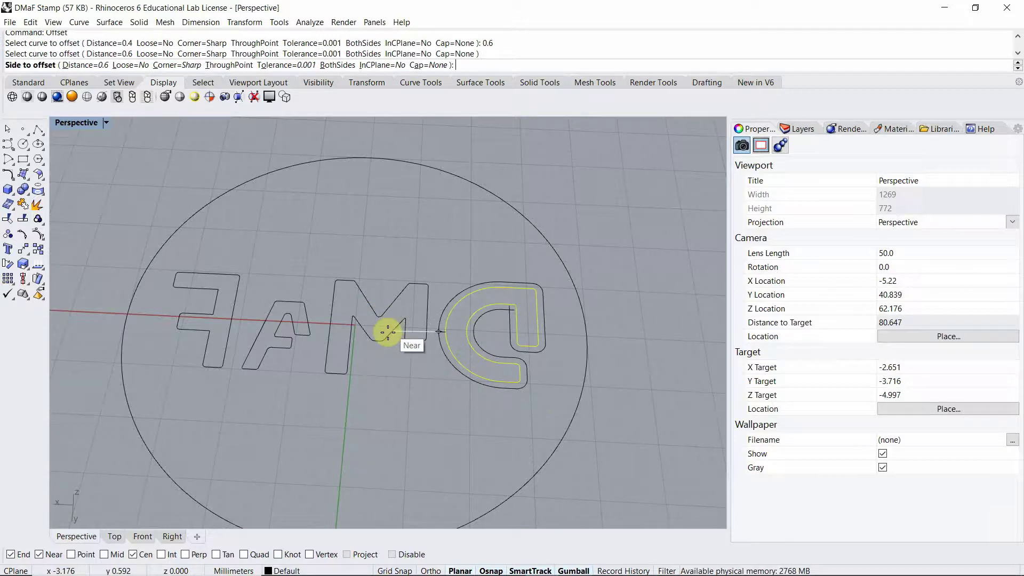
{"action": "left_click", "coordinate": [408, 387]}
Repeat the 0.6 mm outward offset for the M, A and F outlines.
{"action": "key", "text": "Return"}
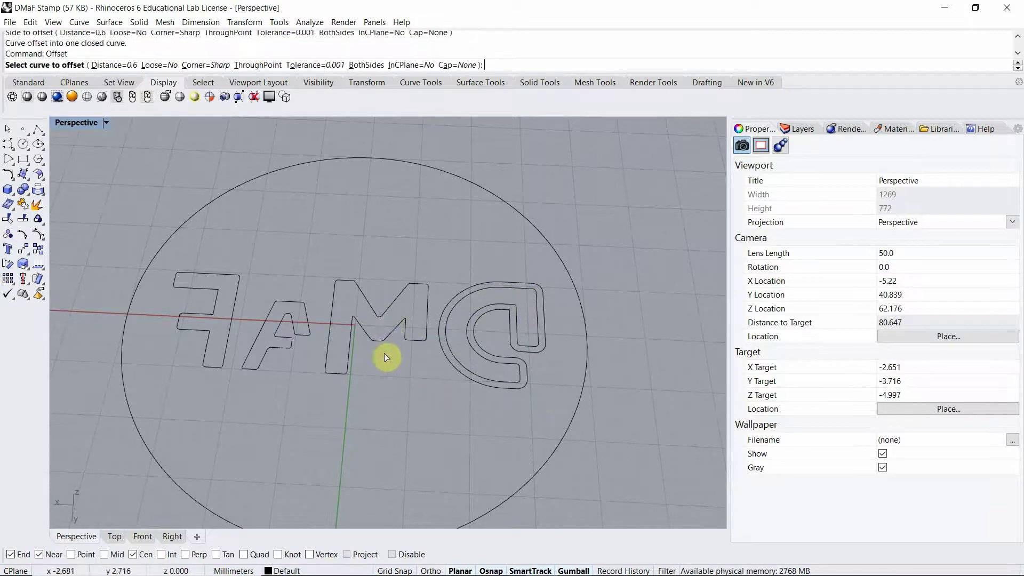
{"action": "left_click", "coordinate": [388, 343]}
{"action": "left_click", "coordinate": [400, 394]}
{"action": "key", "text": "Return"}
{"action": "left_click", "coordinate": [290, 347]}
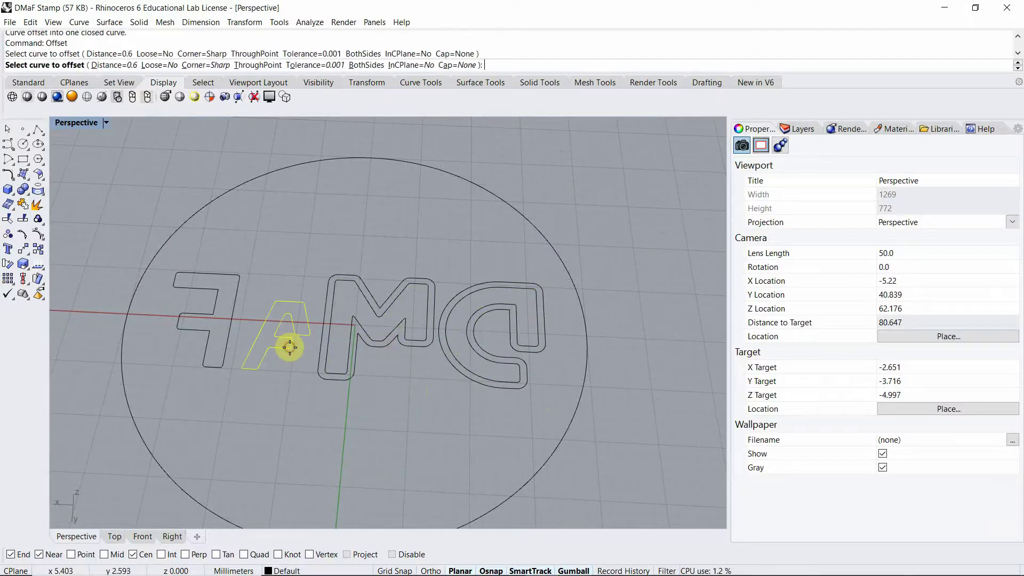
{"action": "left_click", "coordinate": [287, 385]}
{"action": "key", "text": "Return"}
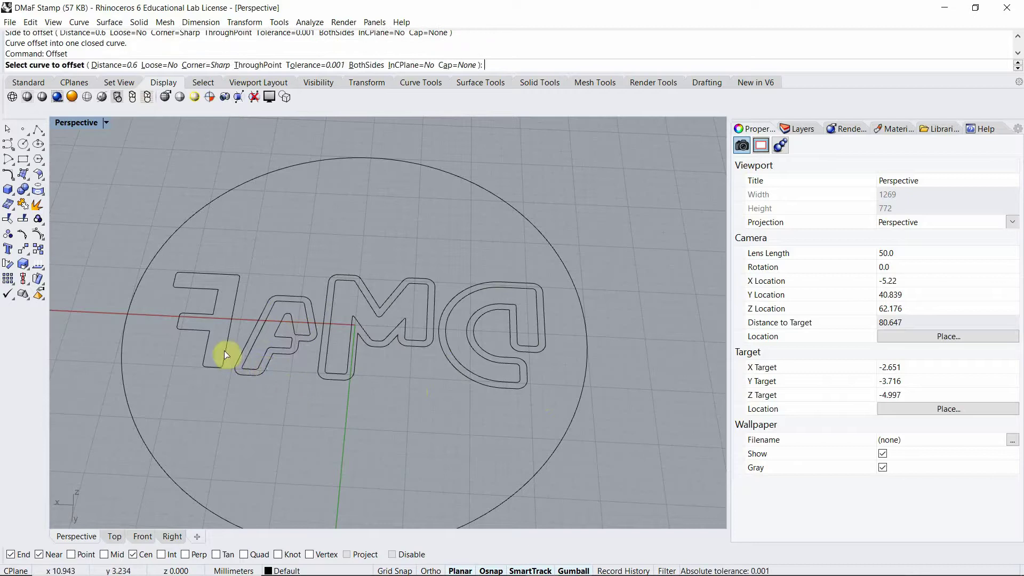
{"action": "left_click", "coordinate": [224, 350]}
{"action": "left_click", "coordinate": [225, 421]}
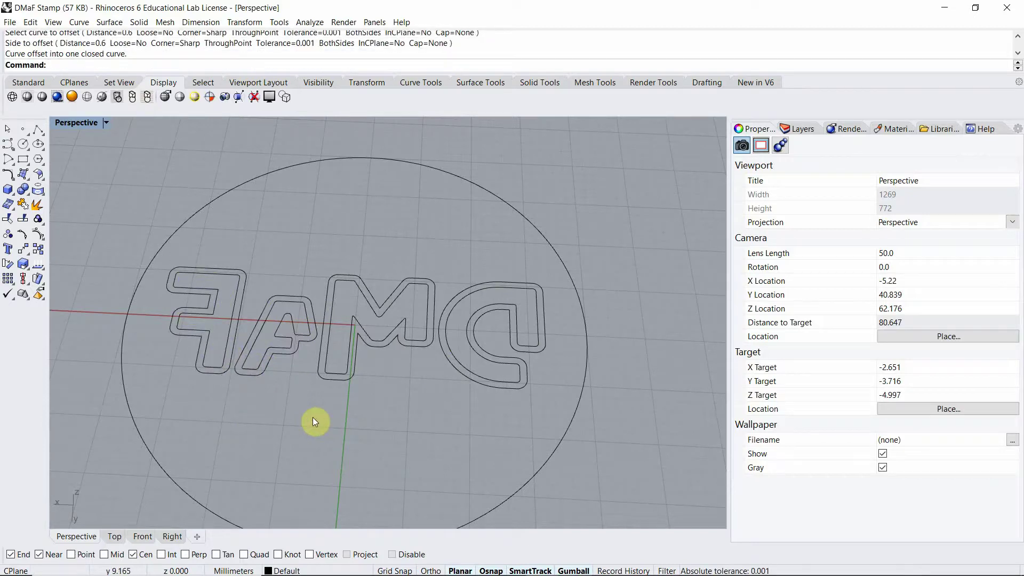
{"action": "right_click_drag", "start_coordinate": [313, 417], "coordinate": [478, 331]}
Select the four inner letter outlines and move them up 1.4 mm with the gumball.
{"action": "left_click", "coordinate": [475, 335]}
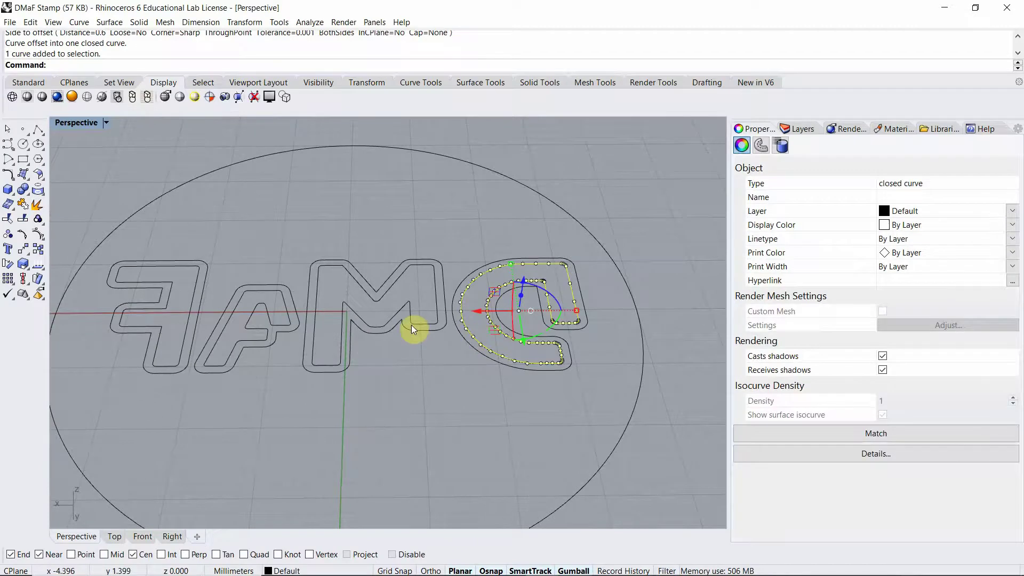
{"action": "left_click", "coordinate": [321, 334], "text": "shift"}
{"action": "left_click", "coordinate": [281, 323], "text": "shift"}
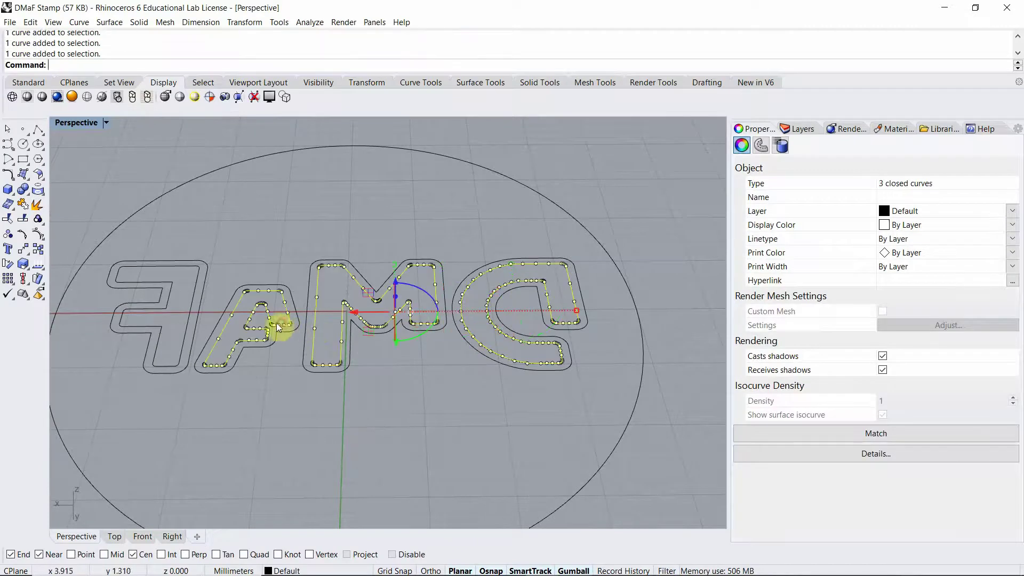
{"action": "left_click", "coordinate": [179, 353], "text": "shift"}
{"action": "right_click_drag", "start_coordinate": [228, 414], "coordinate": [229, 363]}
{"action": "left_click", "coordinate": [327, 245]}
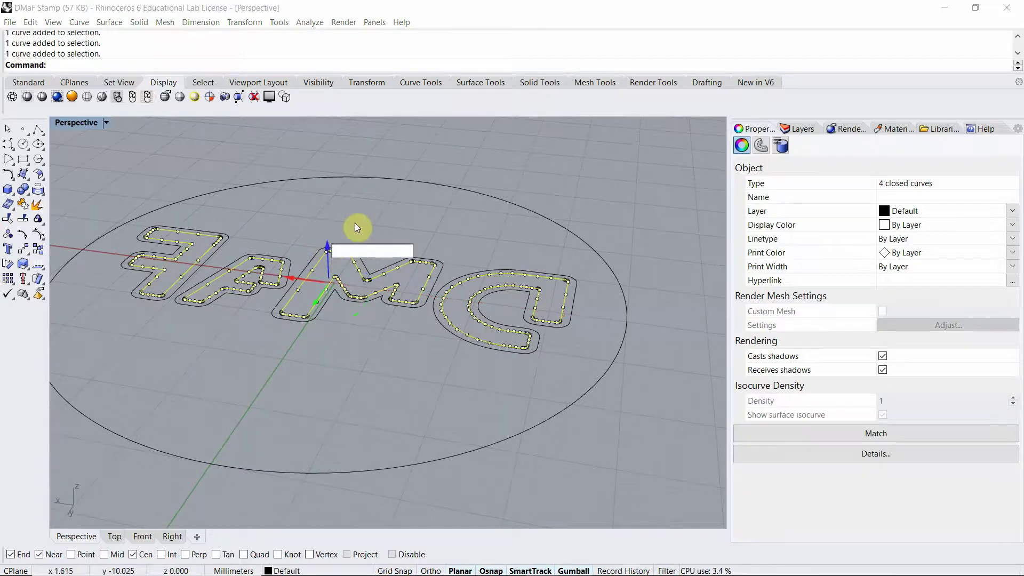
{"action": "type", "text": "1.4"}
{"action": "key", "text": "Return"}
Check the raised outlines in the Top view, then return to Perspective.
{"action": "left_click", "coordinate": [433, 218]}
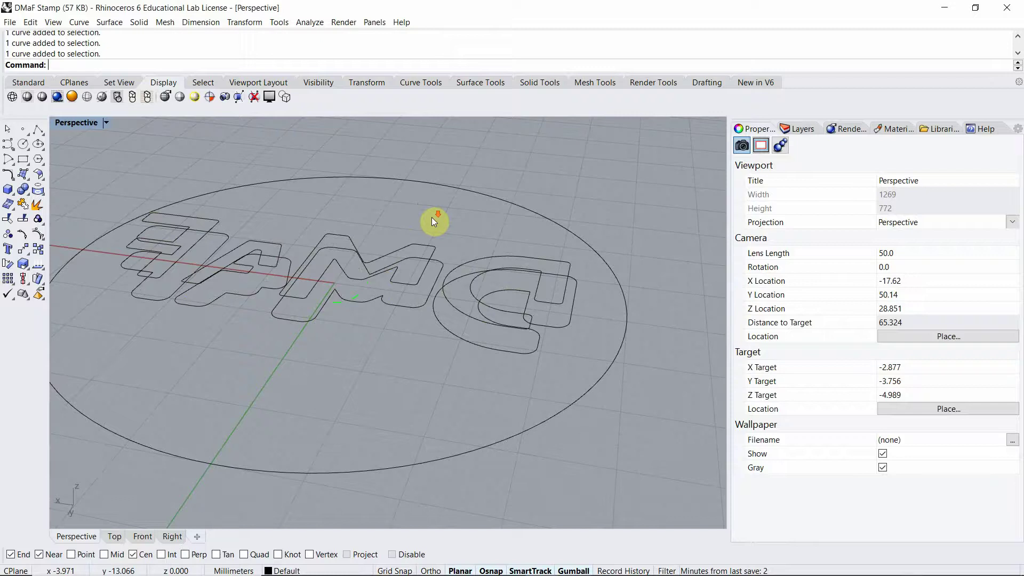
{"action": "scroll", "coordinate": [432, 218], "scroll_direction": "down", "scroll_amount": 2}
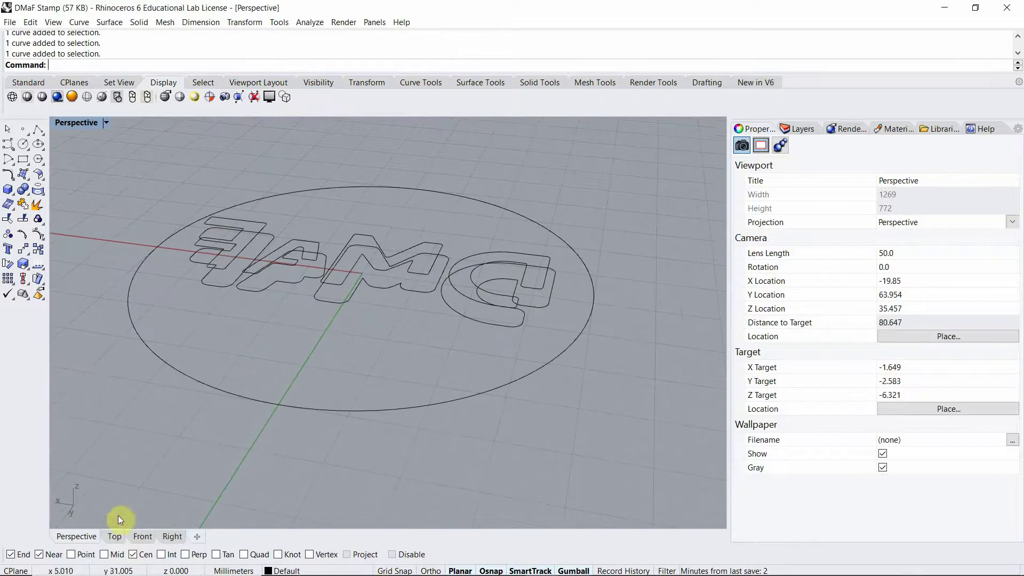
{"action": "left_click", "coordinate": [114, 536]}
{"action": "scroll", "coordinate": [475, 364], "scroll_direction": "up", "scroll_amount": 3}
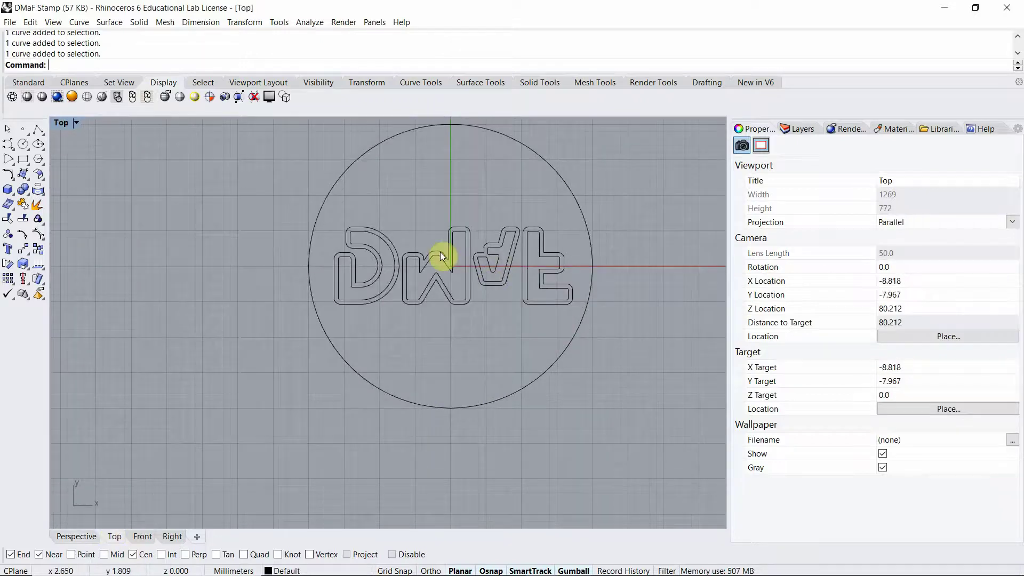
{"action": "left_click", "coordinate": [83, 536]}
{"action": "right_click_drag", "start_coordinate": [462, 316], "coordinate": [421, 368]}
{"action": "scroll", "coordinate": [579, 346], "scroll_direction": "up", "scroll_amount": 4}
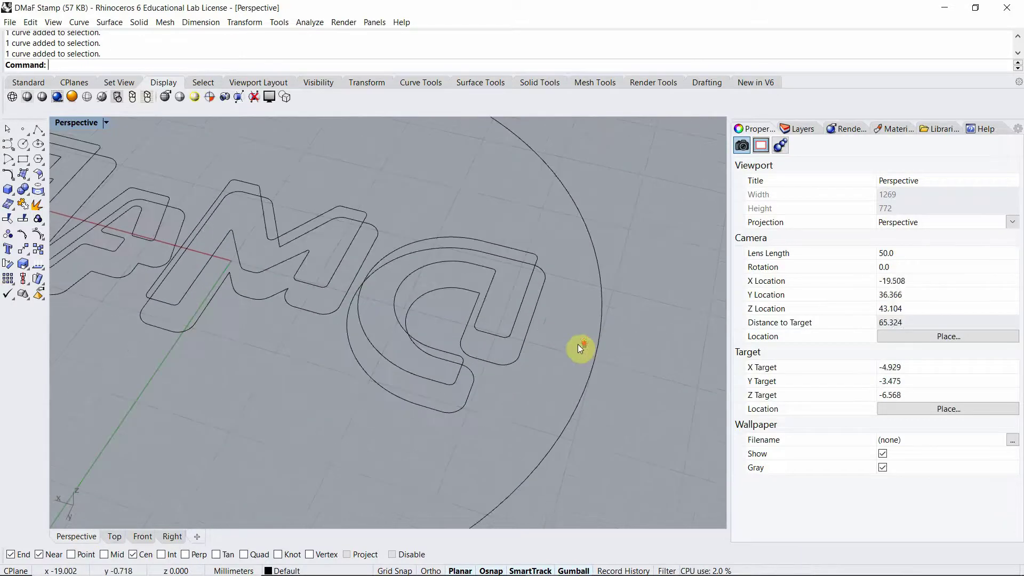
Draw connecting lines from the raised D curve ends down to the lower outline ends.
{"action": "key", "text": "Return"}
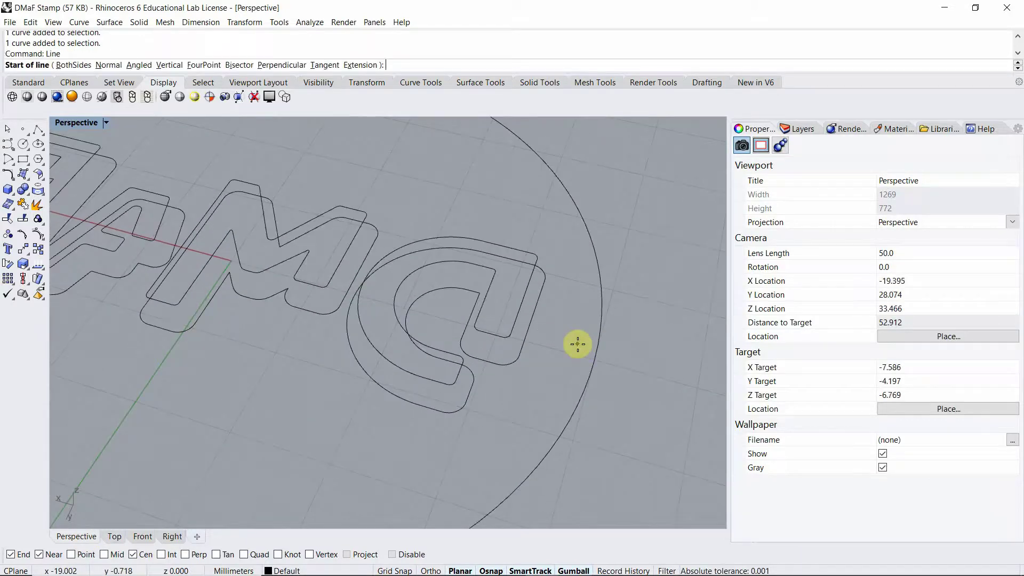
{"action": "scroll", "coordinate": [454, 426], "scroll_direction": "up", "scroll_amount": 2}
{"action": "scroll", "coordinate": [454, 426], "scroll_direction": "up", "scroll_amount": 3}
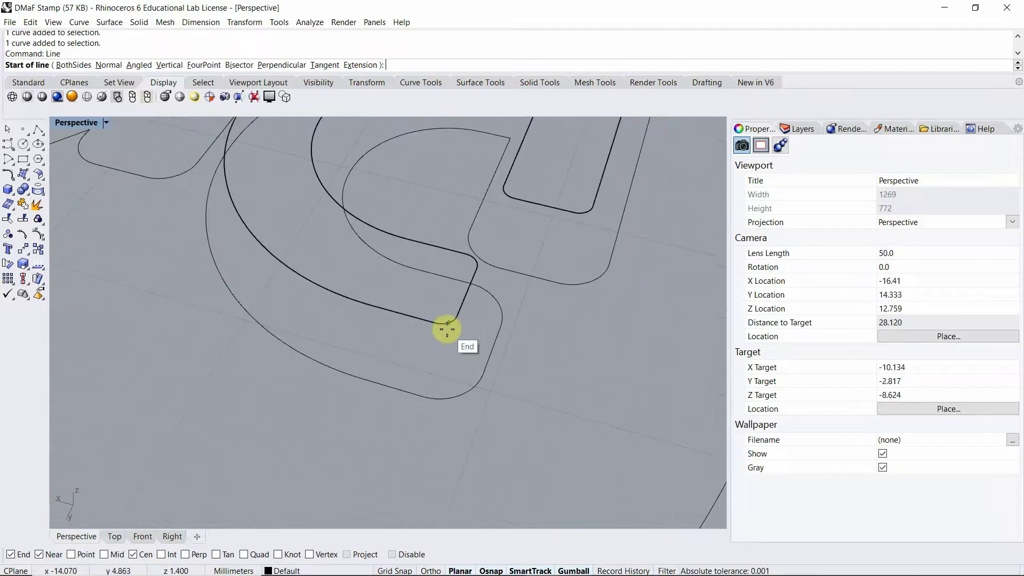
{"action": "left_click", "coordinate": [447, 324]}
{"action": "left_click", "coordinate": [459, 397]}
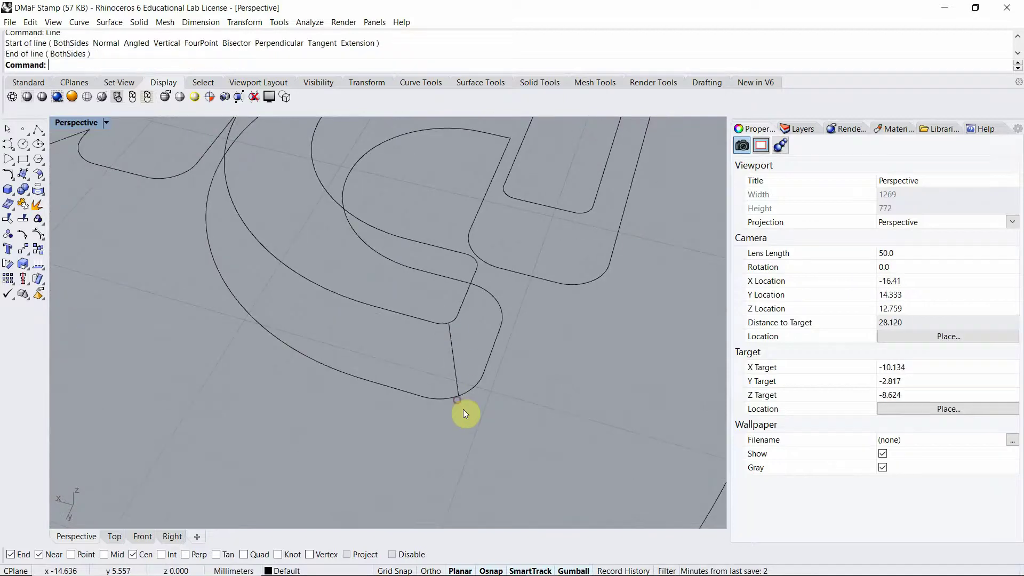
{"action": "key", "text": "Return"}
{"action": "right_click_drag", "start_coordinate": [475, 328], "coordinate": [347, 320]}
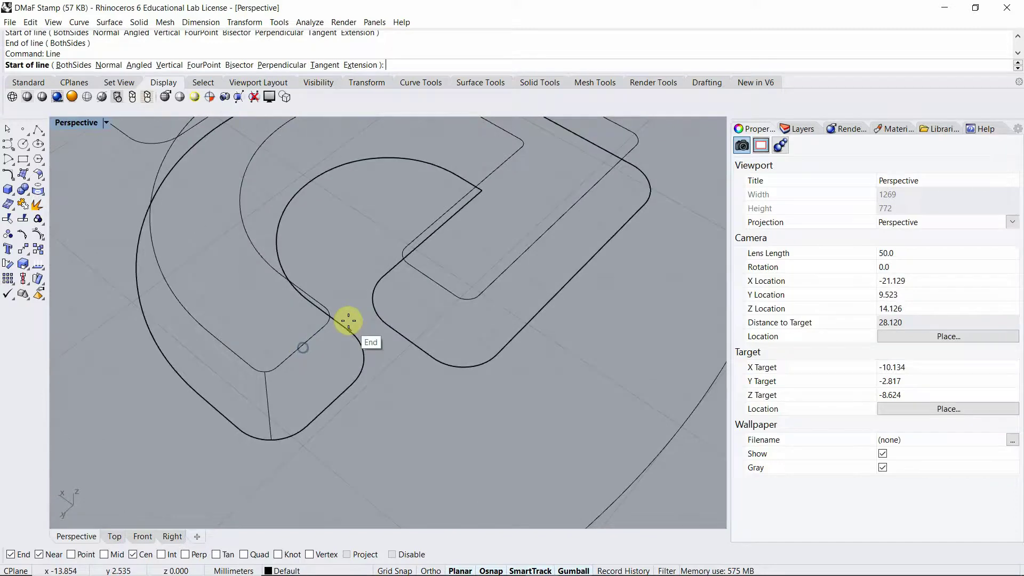
{"action": "left_click", "coordinate": [330, 313]}
{"action": "left_click", "coordinate": [362, 354]}
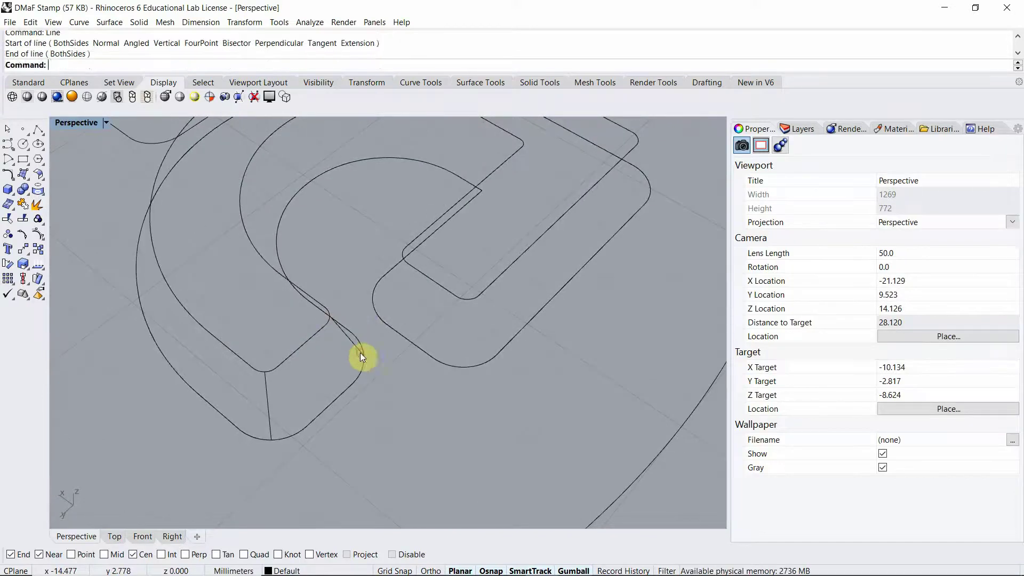
{"action": "key", "text": "Return"}
{"action": "left_click", "coordinate": [402, 256]}
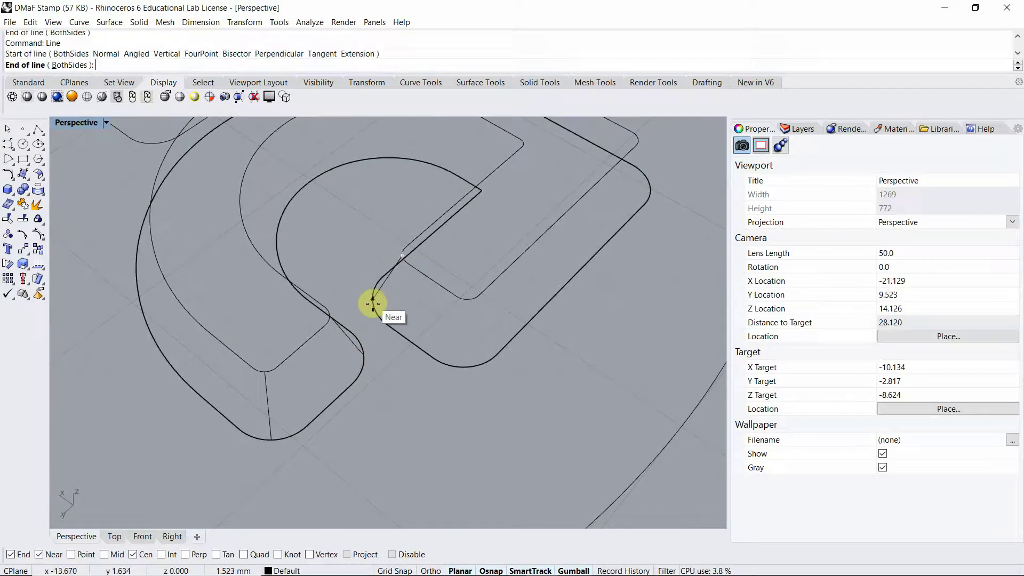
{"action": "left_click", "coordinate": [372, 288]}
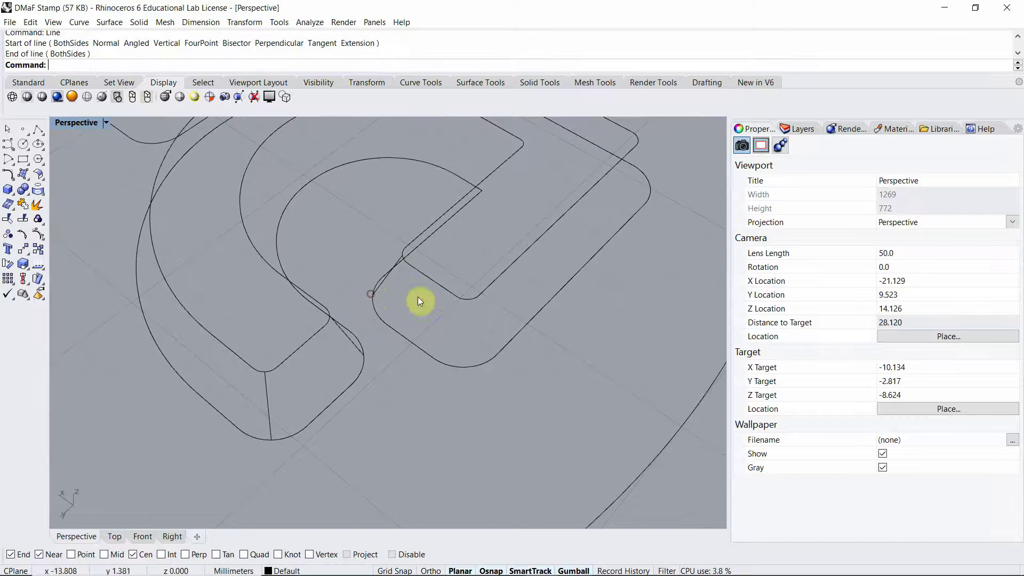
Add two more connecting lines between inner and outer outlines at the next corners.
{"action": "key", "text": "Return"}
{"action": "left_click", "coordinate": [467, 302]}
{"action": "left_click", "coordinate": [465, 361]}
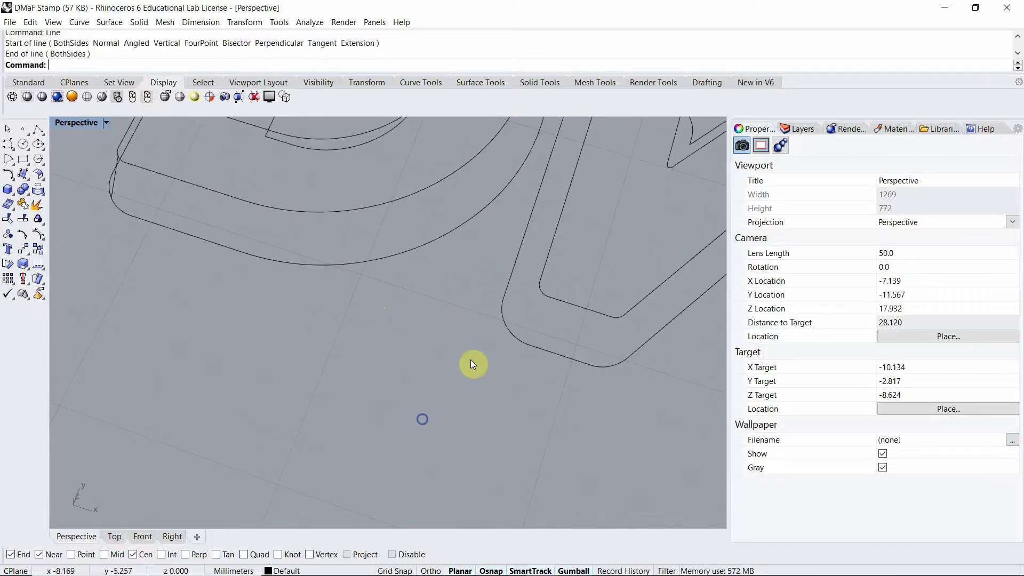
{"action": "key", "text": "Return"}
{"action": "left_click", "coordinate": [497, 304]}
{"action": "left_click", "coordinate": [467, 294]}
{"action": "key", "text": "Return"}
{"action": "right_click_drag", "start_coordinate": [472, 309], "coordinate": [303, 421]}
{"action": "left_click", "coordinate": [686, 282]}
{"action": "key", "text": "Escape"}
Try lines at further letter corners, cancelling misplaced ones, then select the A's inner outline.
{"action": "key", "text": "Return"}
{"action": "scroll", "coordinate": [303, 421], "scroll_direction": "up", "scroll_amount": 5}
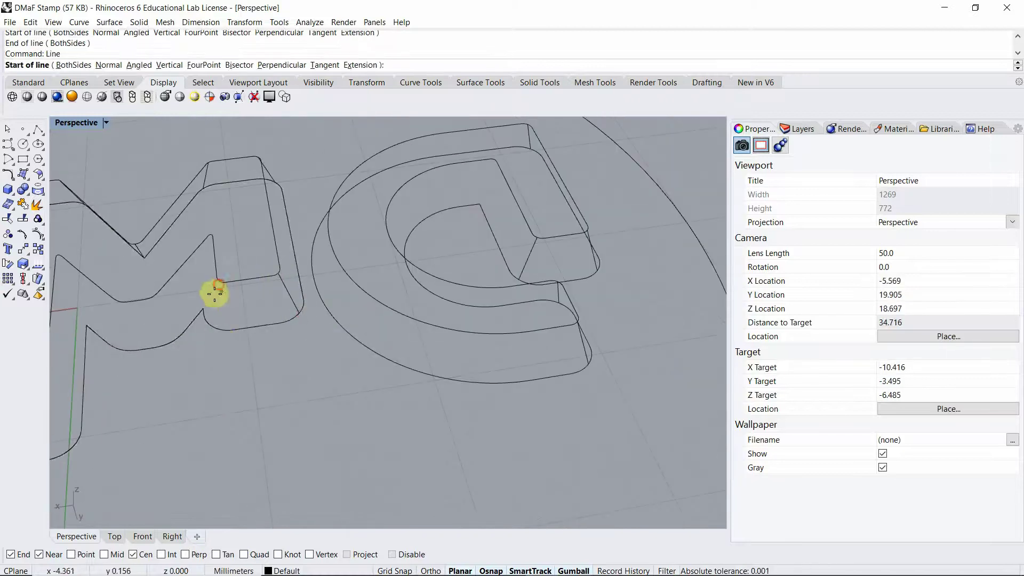
{"action": "right_click_drag", "start_coordinate": [213, 295], "coordinate": [366, 327]}
{"action": "key", "text": "Escape"}
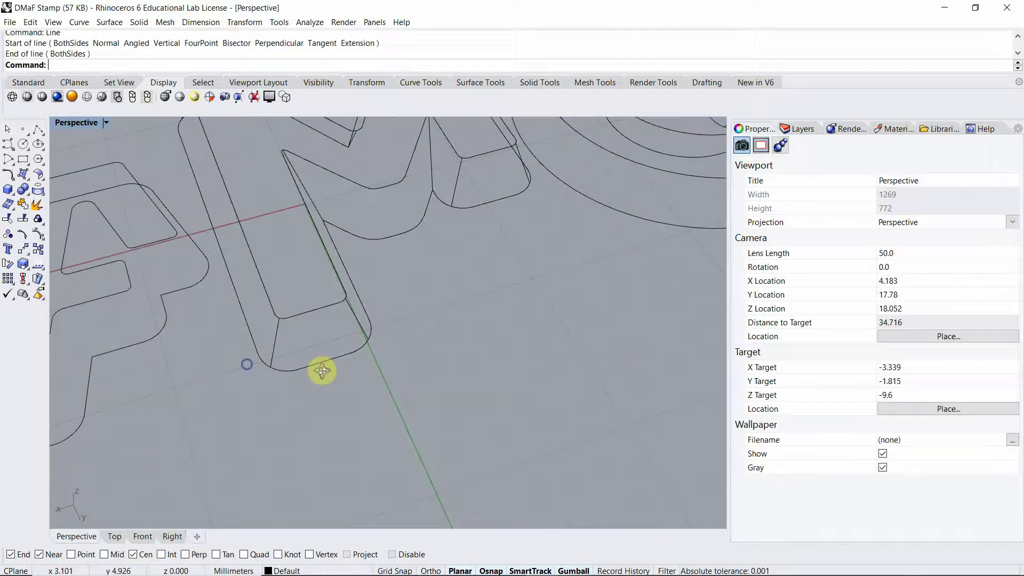
{"action": "scroll", "coordinate": [269, 376], "scroll_direction": "down", "scroll_amount": 5}
{"action": "key", "text": "Return"}
{"action": "right_click_drag", "start_coordinate": [270, 376], "coordinate": [361, 348]}
{"action": "left_click", "coordinate": [361, 348]}
{"action": "scroll", "coordinate": [361, 348], "scroll_direction": "up", "scroll_amount": 5}
{"action": "right_click_drag", "start_coordinate": [259, 324], "coordinate": [297, 331]}
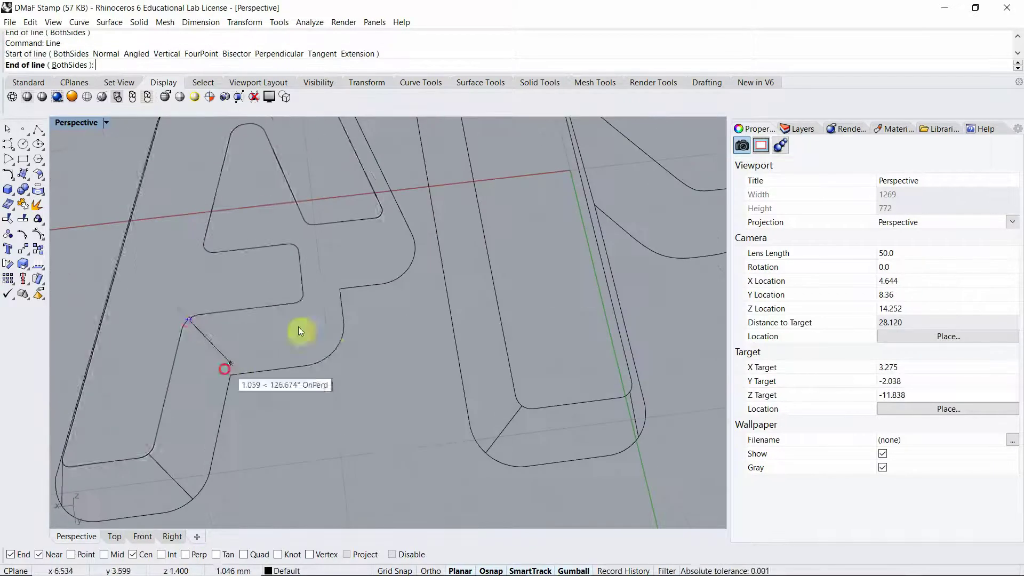
{"action": "key", "text": "Escape"}
{"action": "key", "text": "Return"}
{"action": "left_click", "coordinate": [391, 225]}
{"action": "right_click_drag", "start_coordinate": [433, 226], "coordinate": [388, 258]}
{"action": "key", "text": "Escape"}
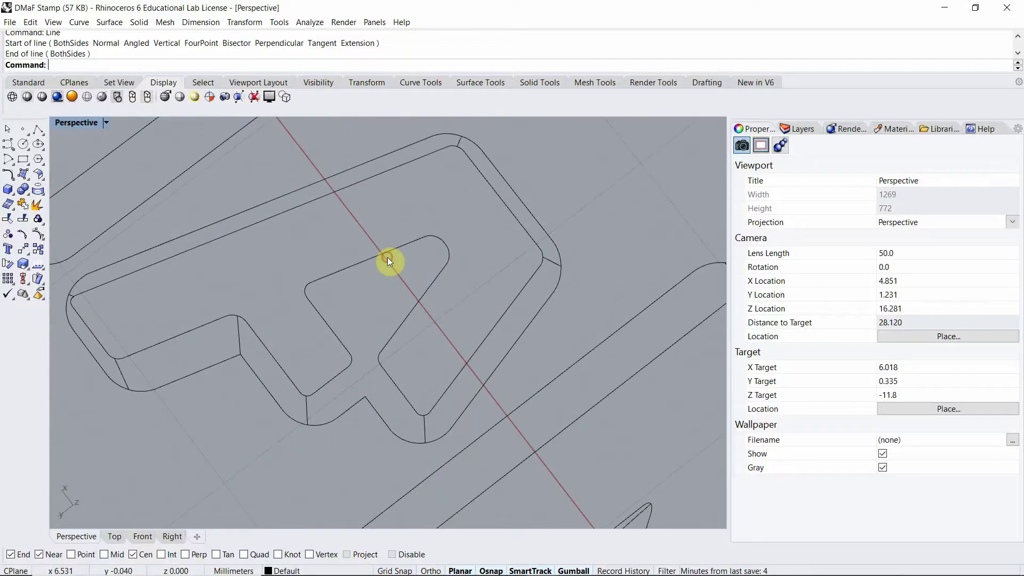
{"action": "left_click", "coordinate": [383, 258]}
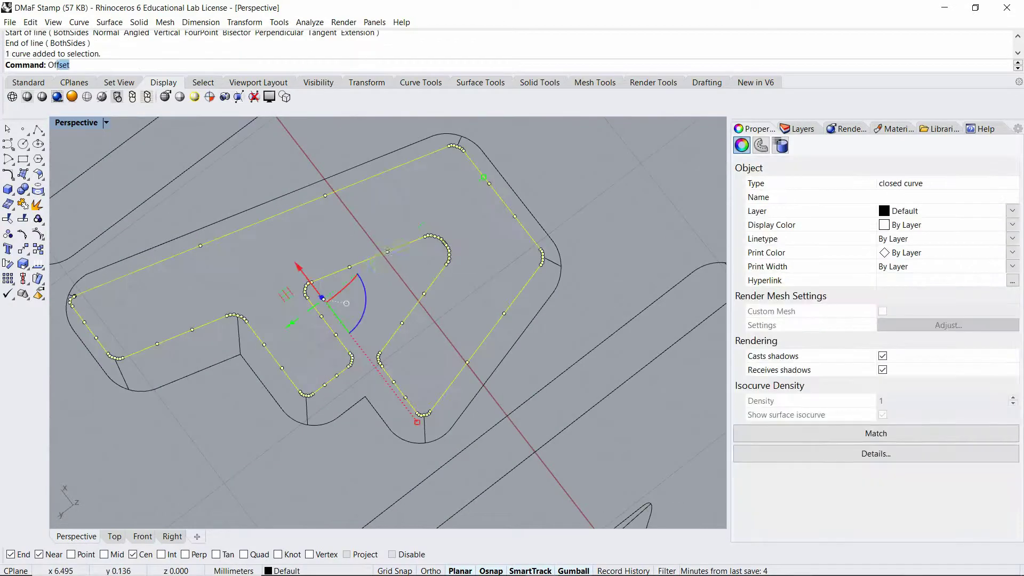
Offset the A's inner outline by 0.4 mm to create a small triangle curve.
{"action": "type", "text": "Off"}
{"action": "key", "text": "Return"}
{"action": "type", "text": "0.4"}
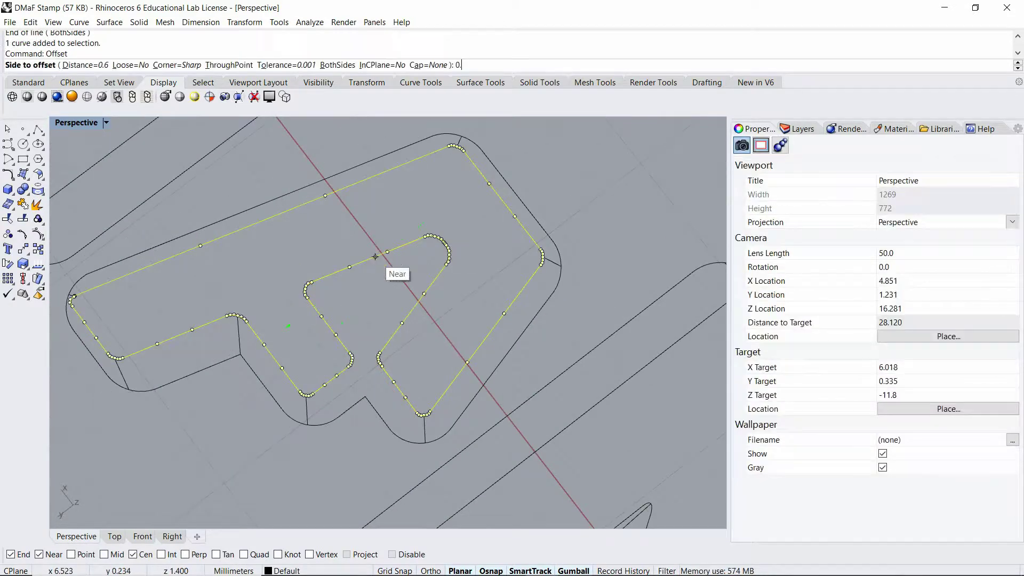
{"action": "key", "text": "Return"}
{"action": "left_click", "coordinate": [363, 277]}
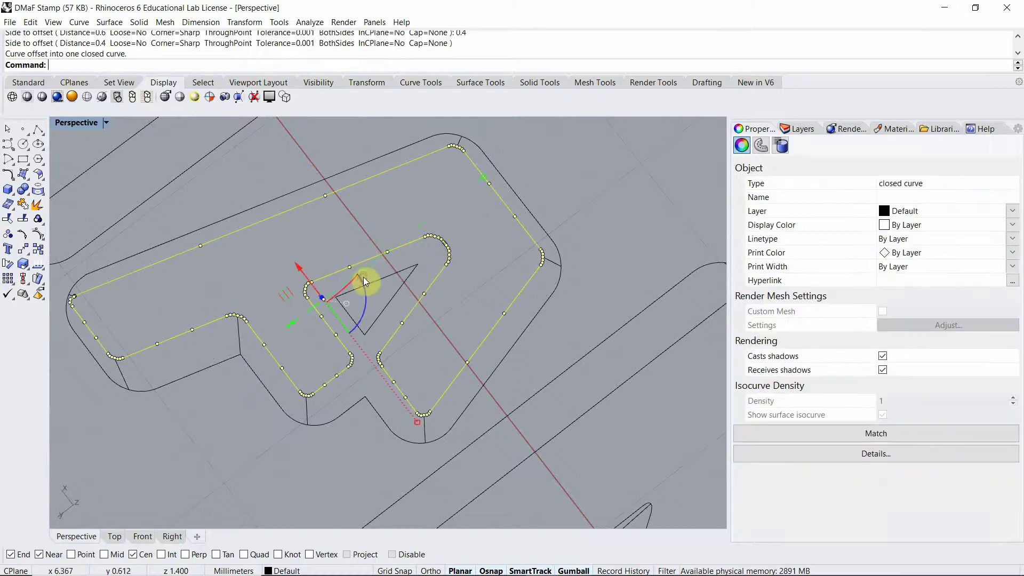
{"action": "left_click", "coordinate": [377, 361]}
Move the triangle curve down 1.4 mm onto the lower outline level.
{"action": "right_click_drag", "start_coordinate": [366, 382], "coordinate": [379, 238]}
{"action": "left_click", "coordinate": [364, 207]}
{"action": "left_click", "coordinate": [383, 152]}
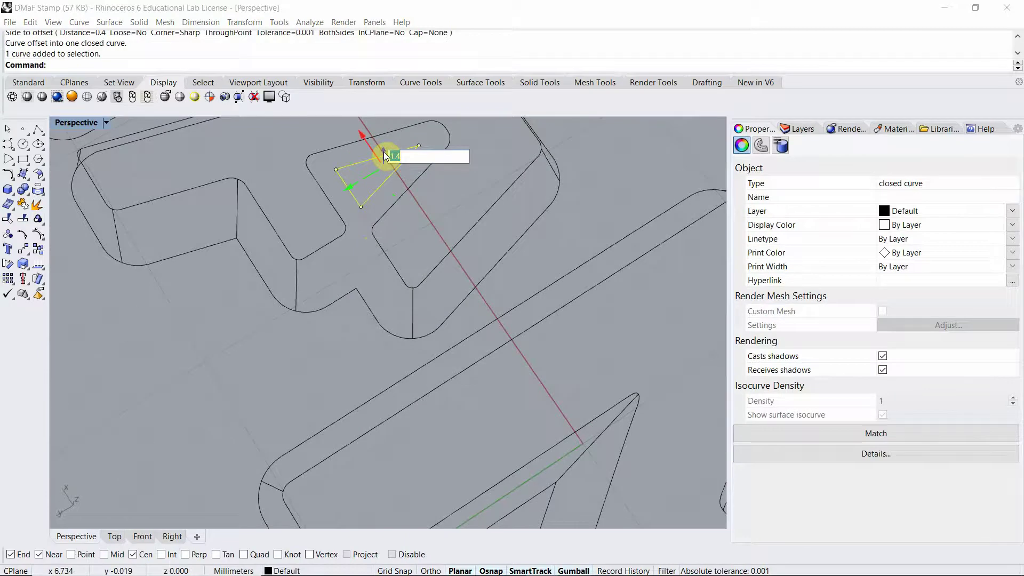
{"action": "type", "text": "0.4"}
{"action": "key", "text": "Return"}
Draw a curved leg from one triangle corner down to the A's bottom edge.
{"action": "left_click", "coordinate": [326, 337]}
{"action": "right_click_drag", "start_coordinate": [326, 337], "coordinate": [356, 354]}
{"action": "type", "text": "line"}
{"action": "key", "text": "Return"}
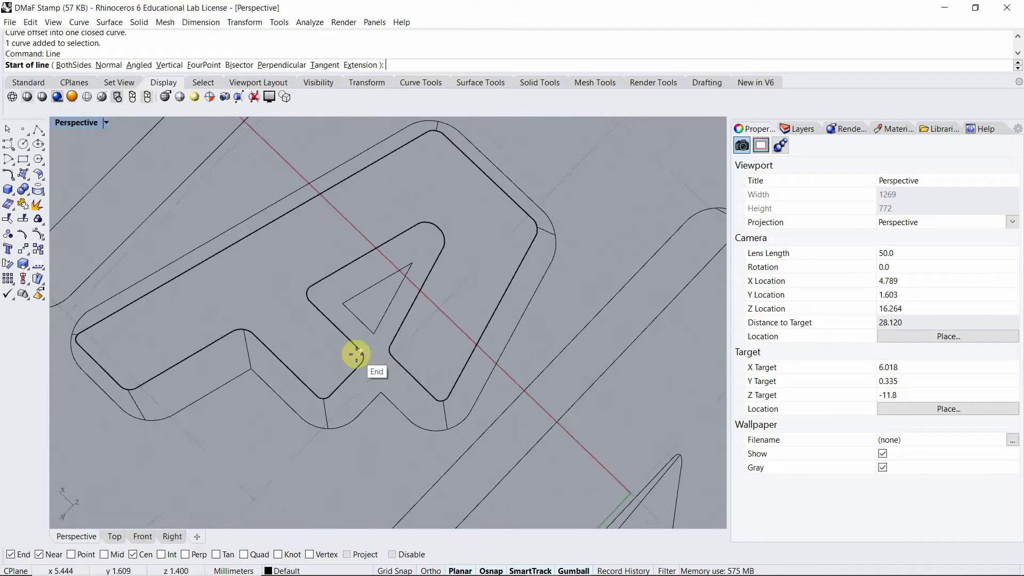
{"action": "left_click", "coordinate": [8, 144]}
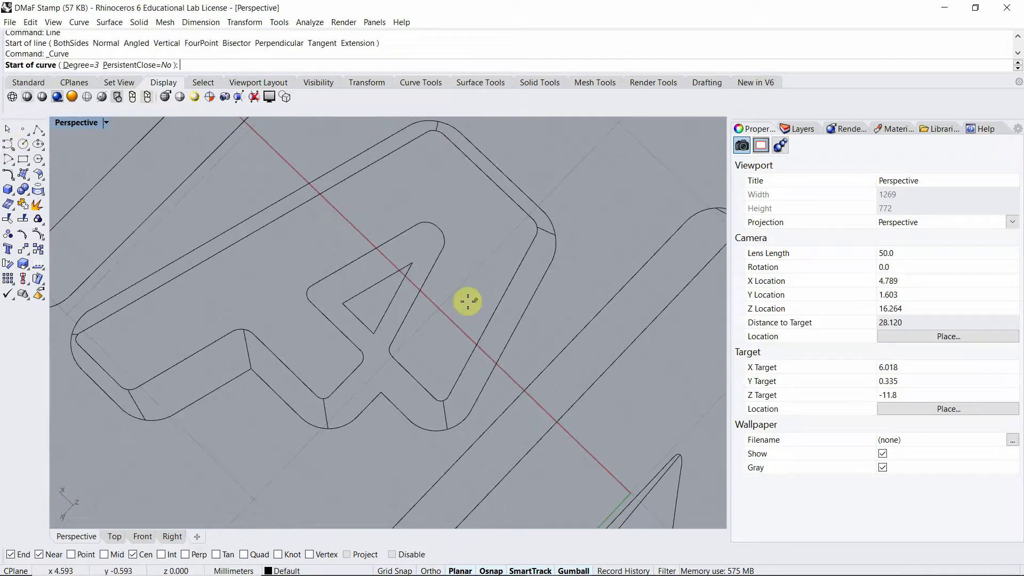
{"action": "left_click", "coordinate": [393, 302]}
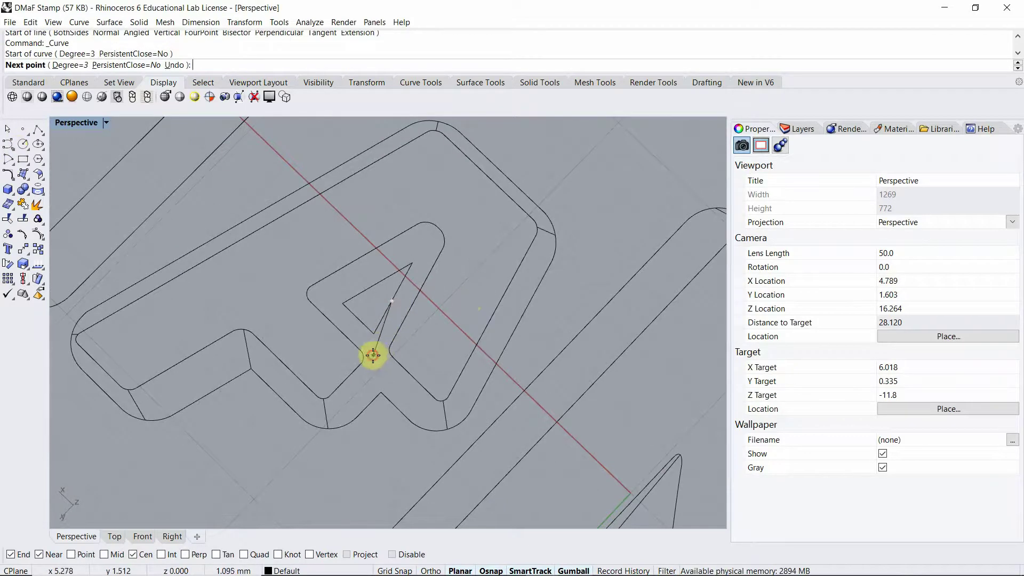
{"action": "left_click", "coordinate": [373, 355]}
{"action": "left_click", "coordinate": [396, 414]}
{"action": "key", "text": "Return"}
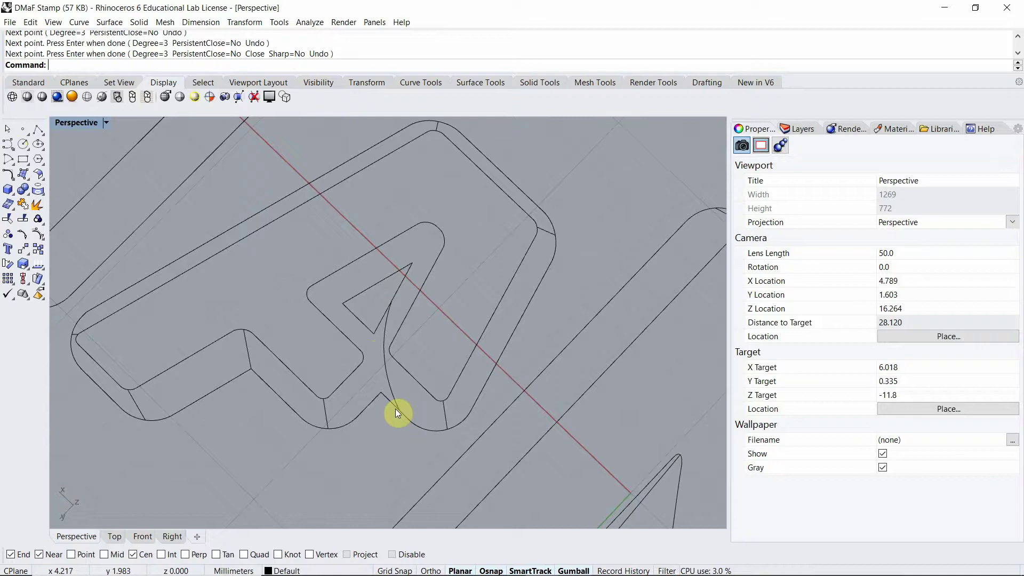
Draw the second curved leg from the other triangle corner to the bottom edge.
{"action": "key", "text": "Return"}
{"action": "left_click", "coordinate": [355, 316]}
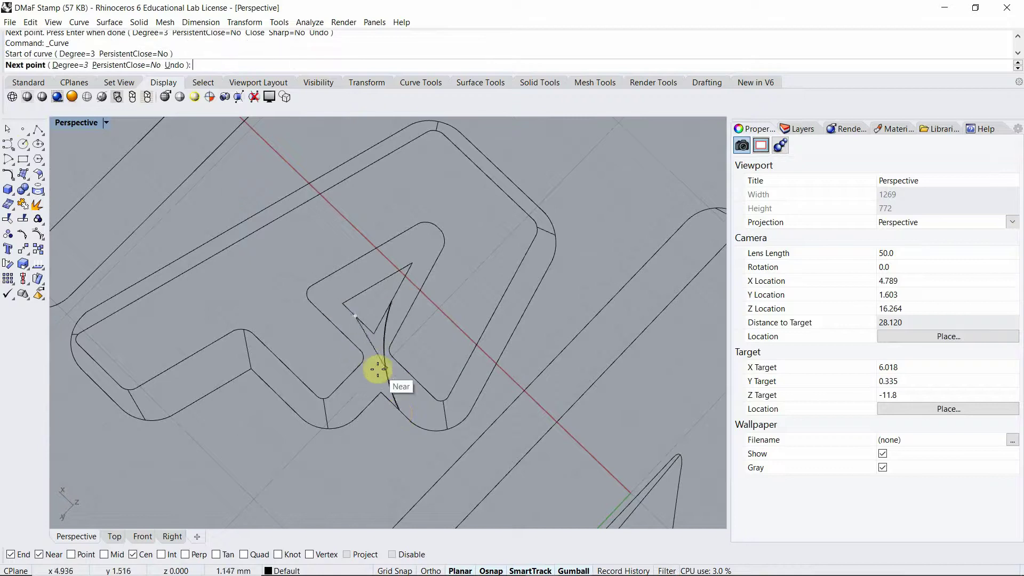
{"action": "left_click", "coordinate": [377, 369]}
{"action": "left_click", "coordinate": [368, 411]}
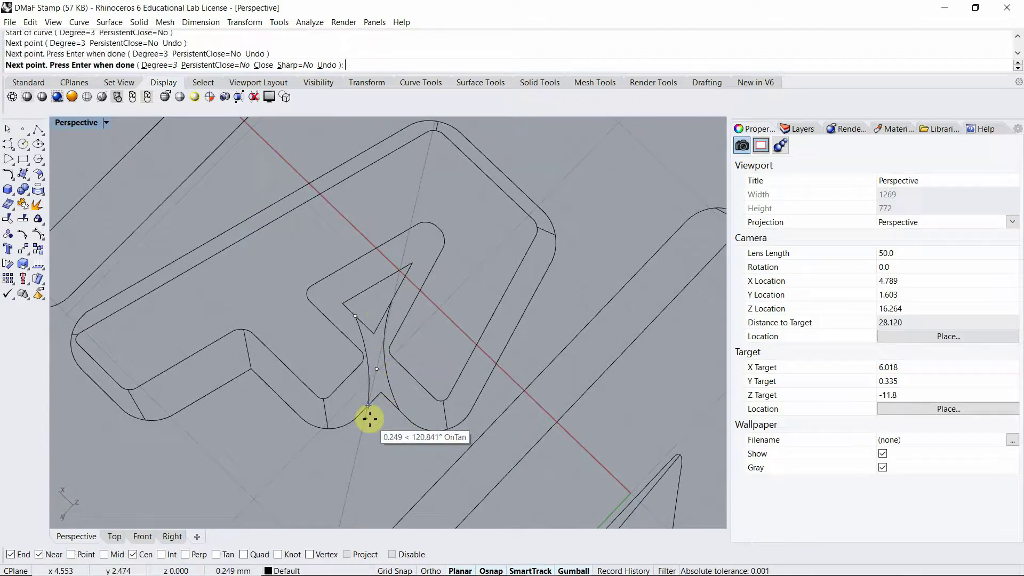
{"action": "key", "text": "Return"}
Trim the excess triangle and outline segments, then join the four curves into one closed curve.
{"action": "left_click_drag", "start_coordinate": [369, 396], "coordinate": [369, 399]}
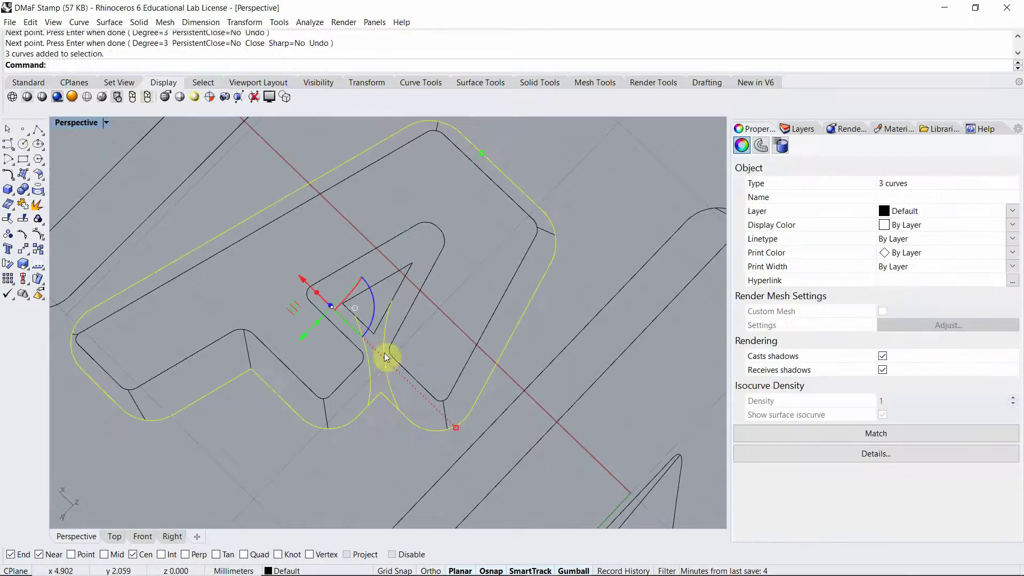
{"action": "left_click", "coordinate": [399, 286], "text": "shift"}
{"action": "type", "text": "trim"}
{"action": "key", "text": "Return"}
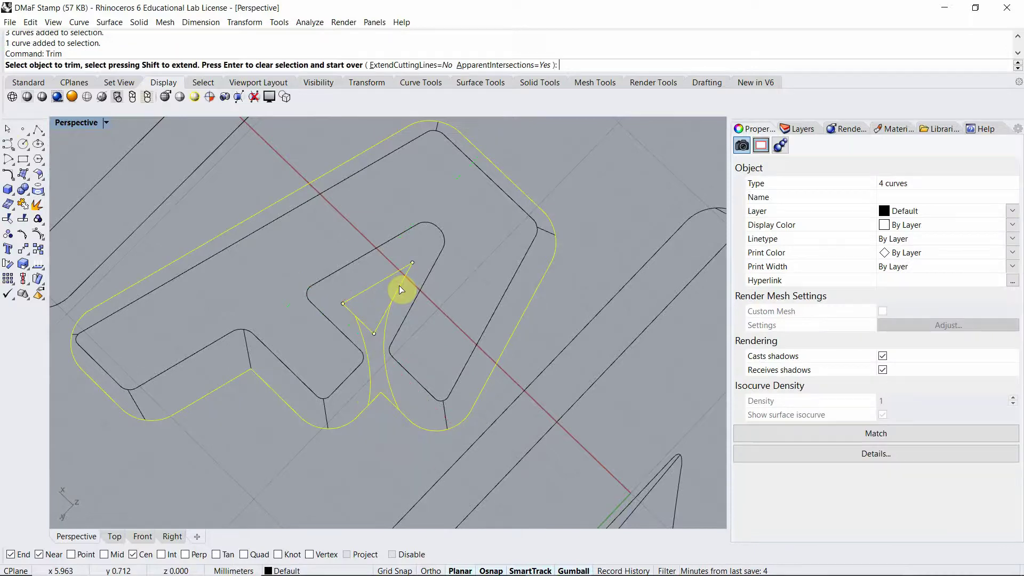
{"action": "left_click", "coordinate": [380, 322]}
{"action": "left_click", "coordinate": [368, 330]}
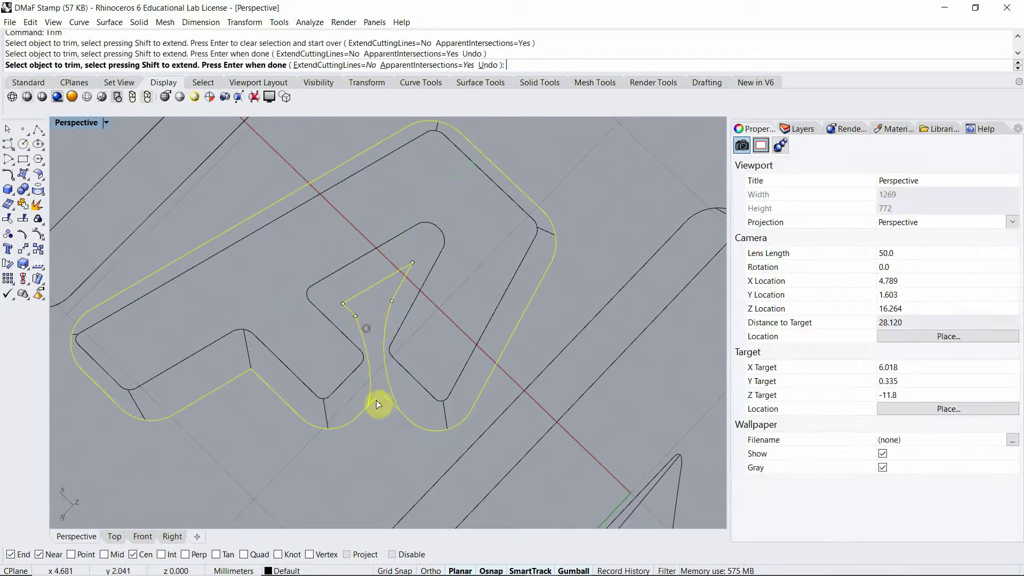
{"action": "left_click", "coordinate": [378, 398]}
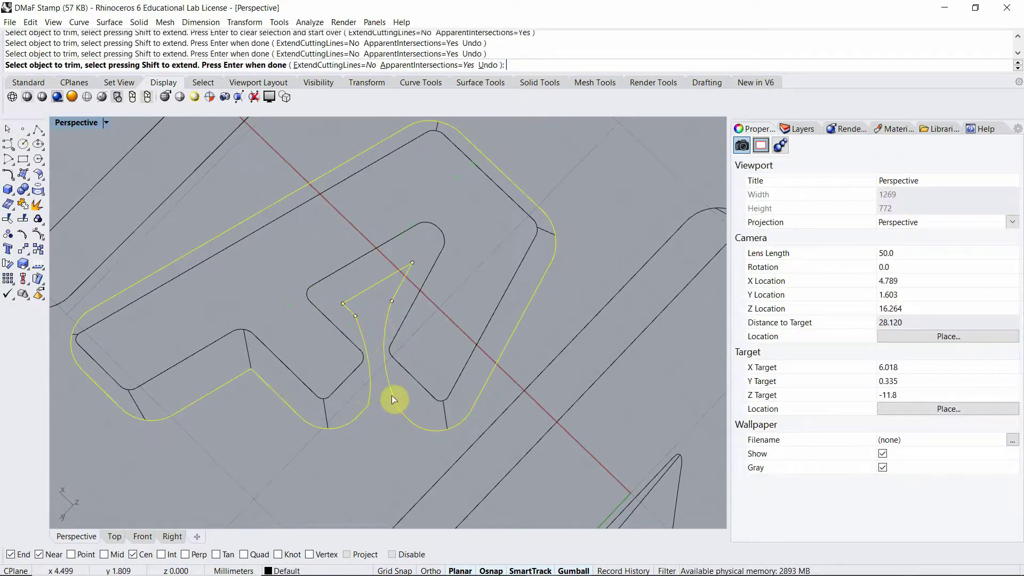
{"action": "key", "text": "Return"}
{"action": "key", "text": "Return"}
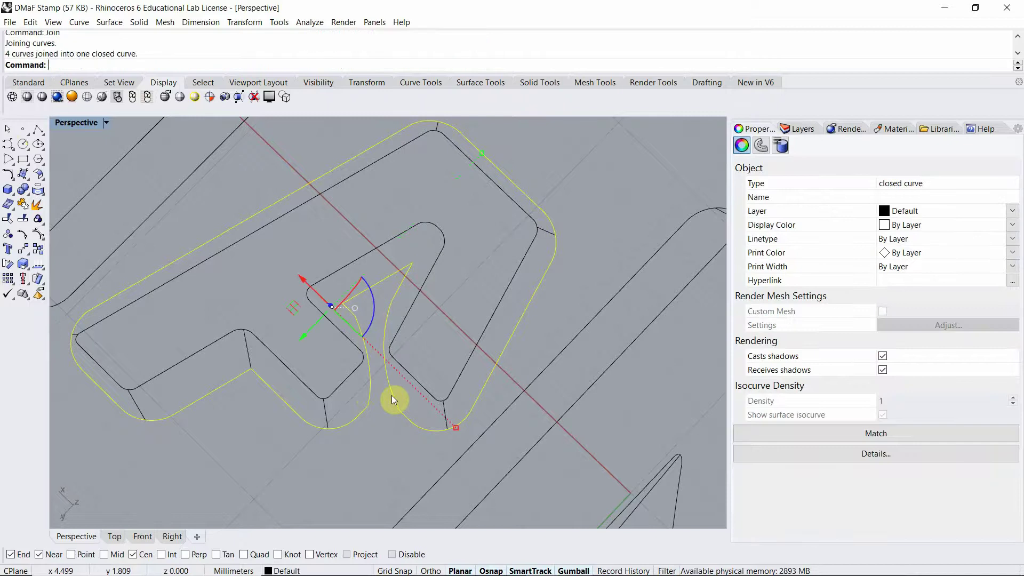
{"action": "left_click", "coordinate": [381, 445]}
Draw two lines linking the A's raised inner corners down to the new lower curve.
{"action": "scroll", "coordinate": [360, 444], "scroll_direction": "up", "scroll_amount": 1}
{"action": "type", "text": "line"}
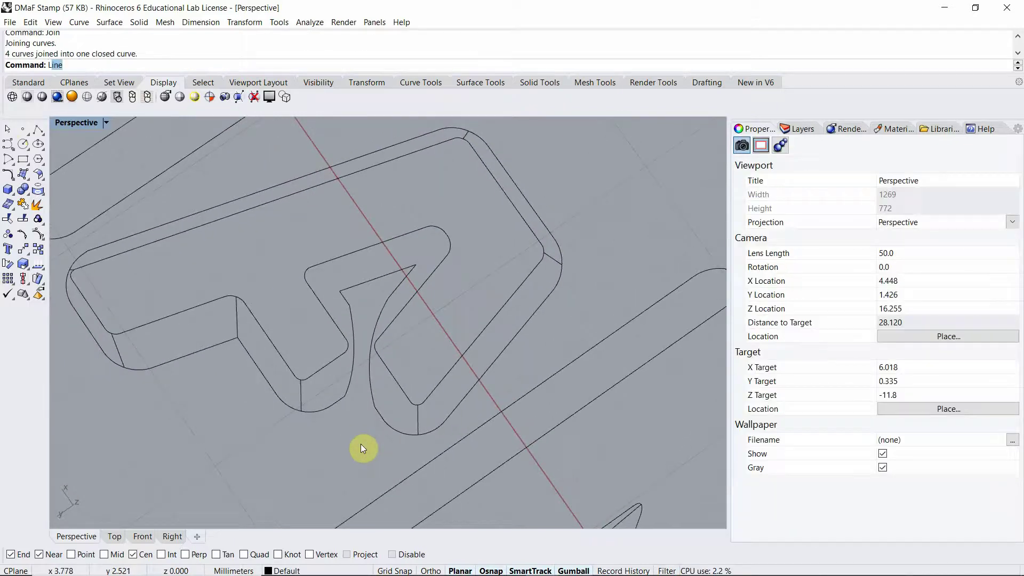
{"action": "key", "text": "Return"}
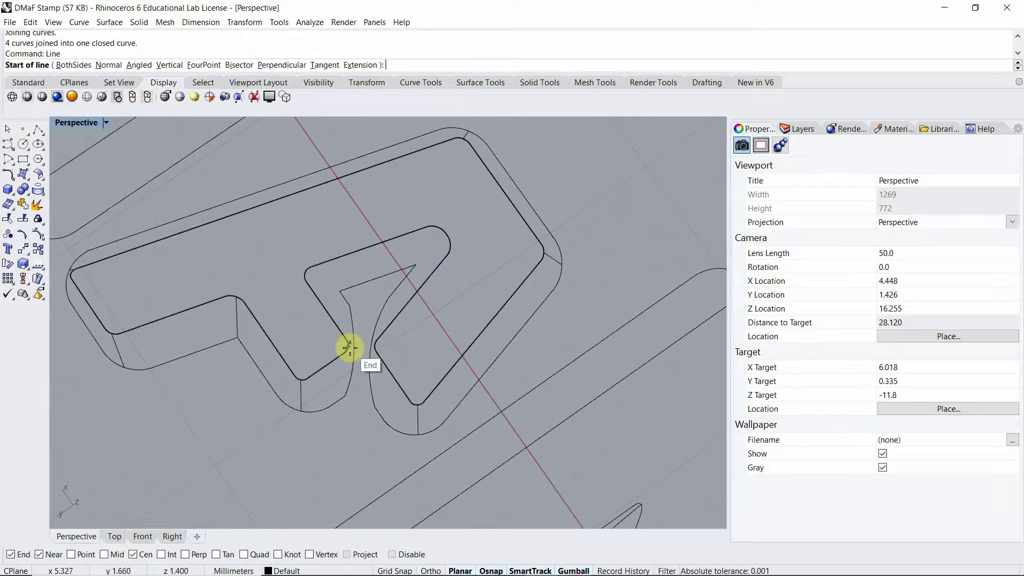
{"action": "left_click", "coordinate": [350, 340]}
{"action": "left_click", "coordinate": [355, 366]}
{"action": "right_click_drag", "start_coordinate": [355, 405], "coordinate": [410, 392]}
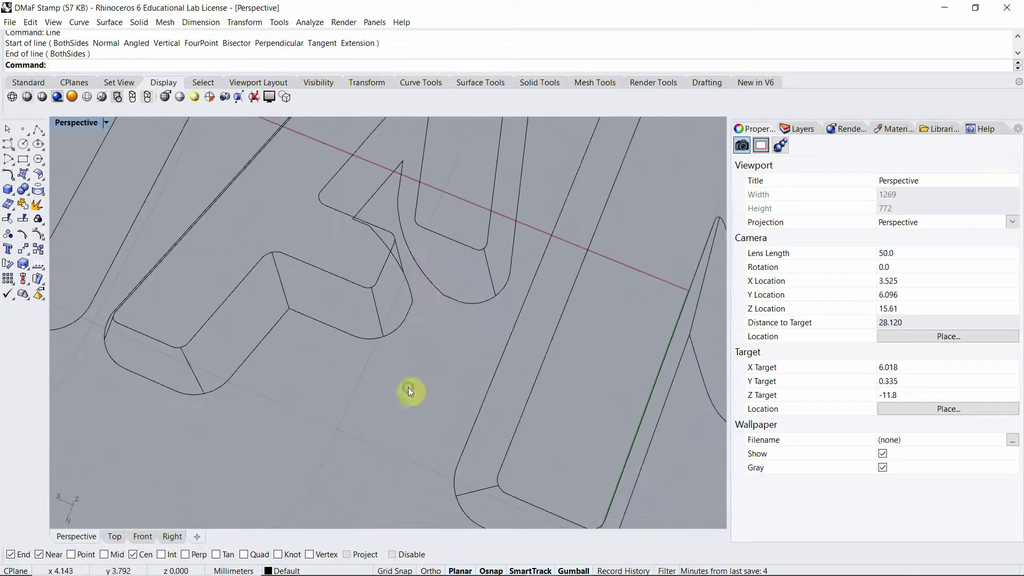
{"action": "key", "text": "Return"}
{"action": "left_click", "coordinate": [417, 225]}
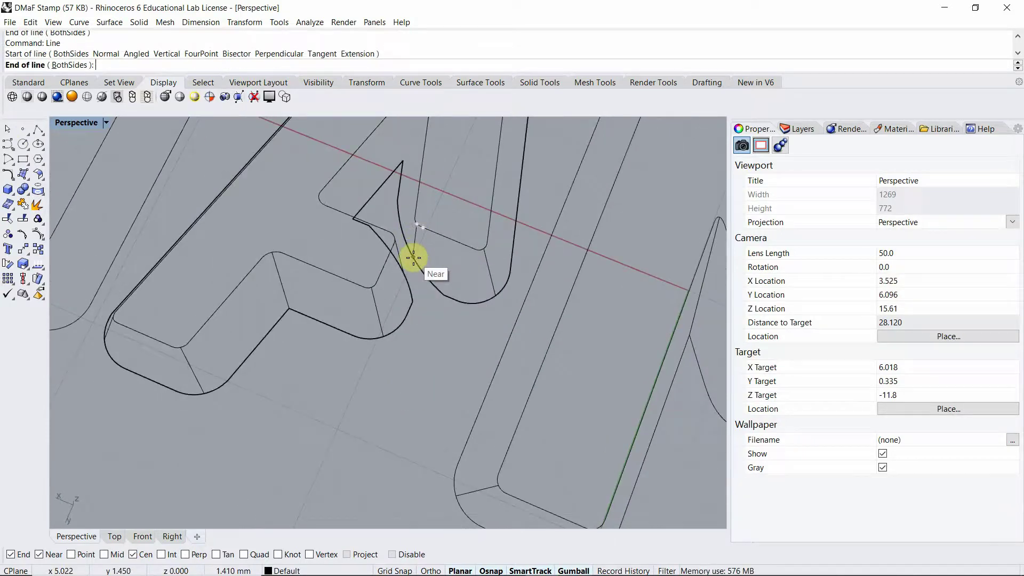
{"action": "left_click", "coordinate": [419, 271]}
{"action": "right_click_drag", "start_coordinate": [425, 274], "coordinate": [437, 227]}
Add connecting lines at the remaining corners, including one at the F's corner.
{"action": "key", "text": "Return"}
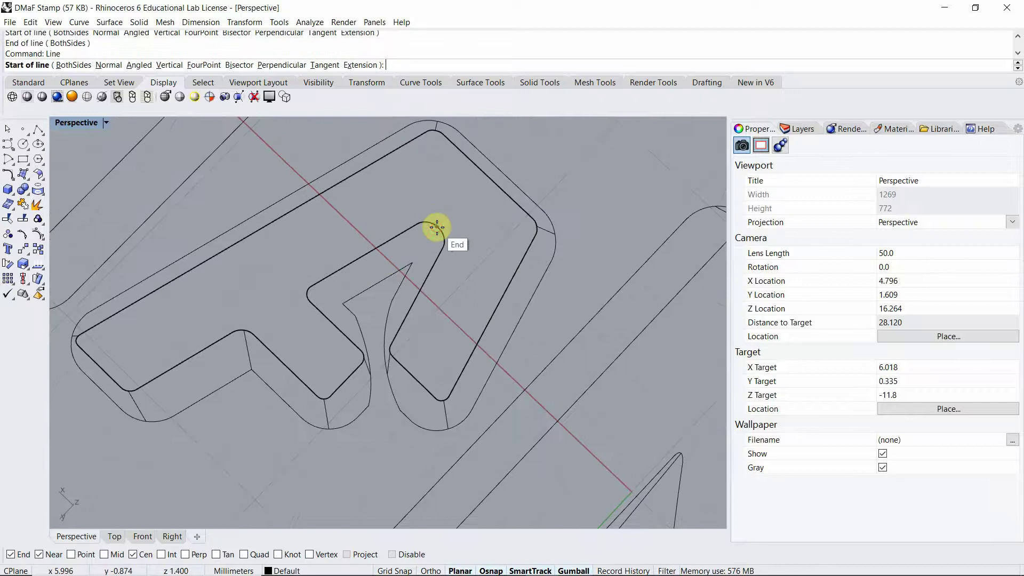
{"action": "left_click", "coordinate": [437, 227]}
{"action": "left_click", "coordinate": [413, 263]}
{"action": "key", "text": "Return"}
{"action": "left_click", "coordinate": [304, 289]}
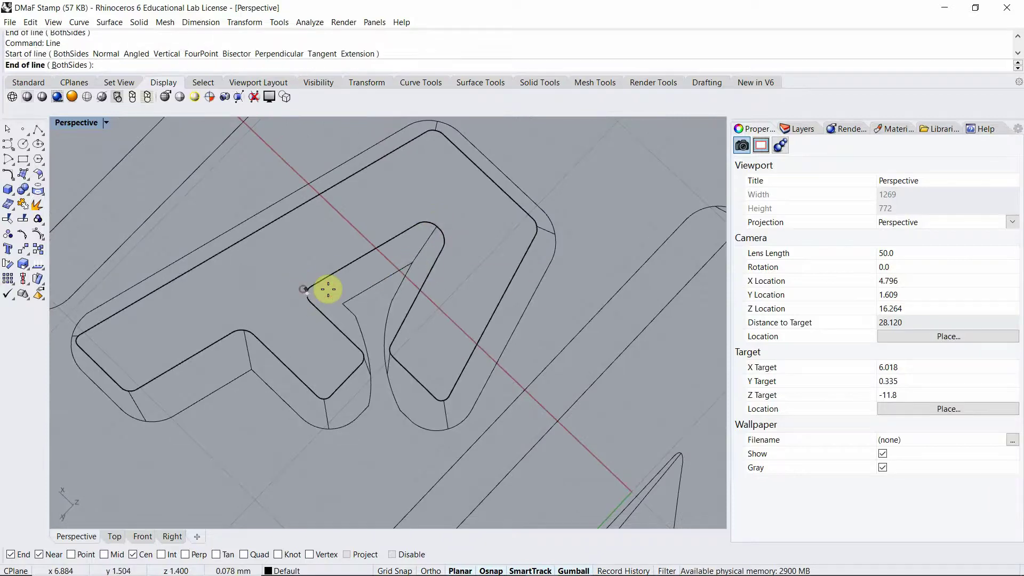
{"action": "left_click", "coordinate": [350, 295]}
{"action": "right_click_drag", "start_coordinate": [359, 297], "coordinate": [407, 357]}
{"action": "key", "text": "Return"}
{"action": "left_click", "coordinate": [264, 355]}
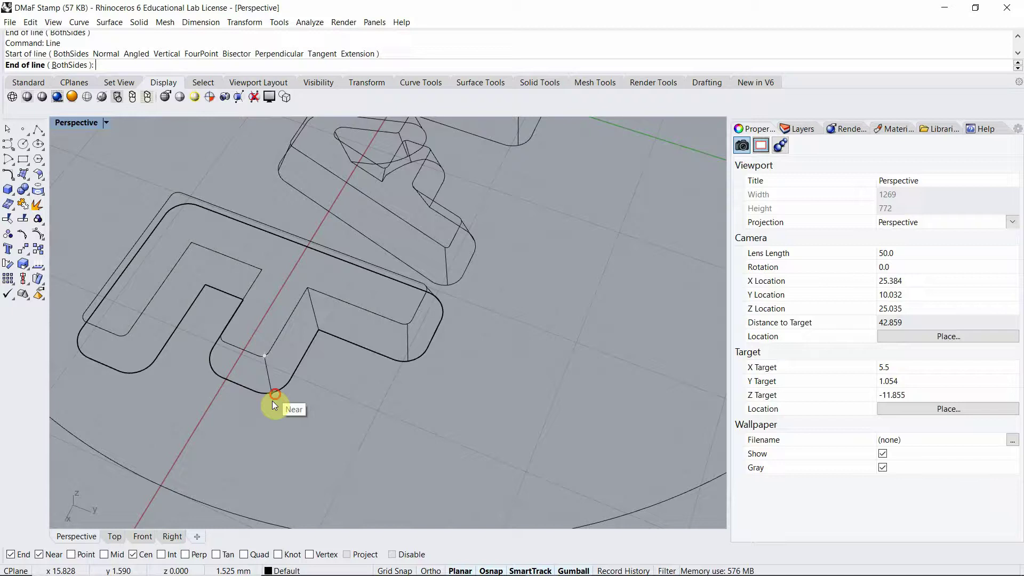
{"action": "left_click", "coordinate": [274, 403]}
{"action": "right_click_drag", "start_coordinate": [273, 403], "coordinate": [343, 353]}
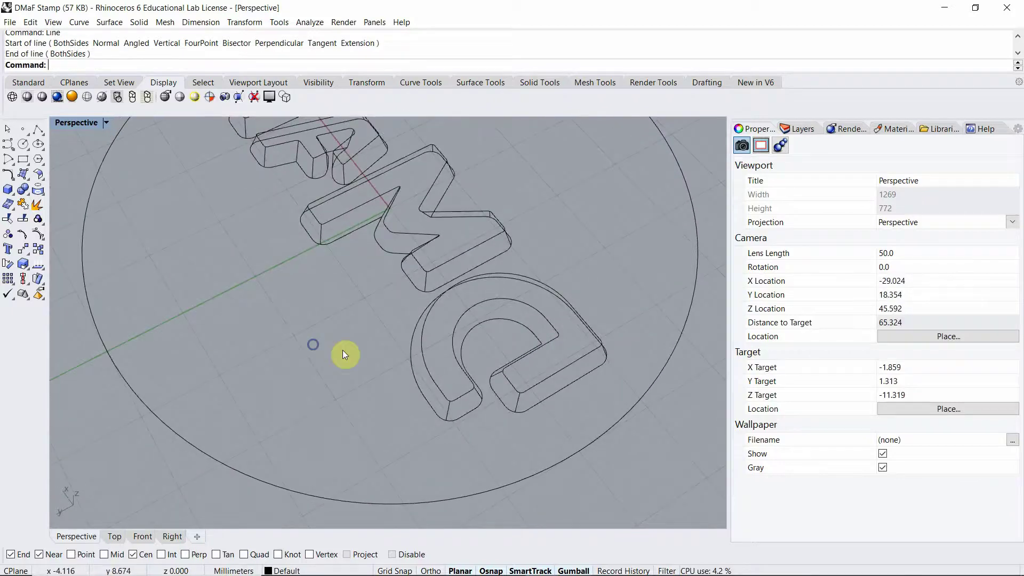
{"action": "scroll", "coordinate": [523, 354], "scroll_direction": "up", "scroll_amount": 2}
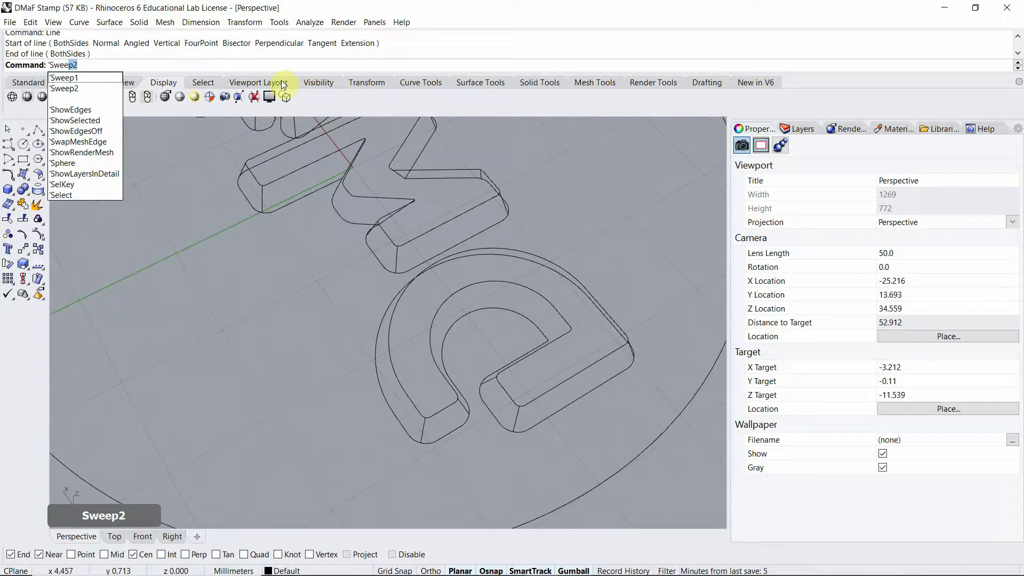
Pick the a's top and bottom outlines and an edge for Sweep2, then cancel and start a Line.
{"action": "key", "text": "Return"}
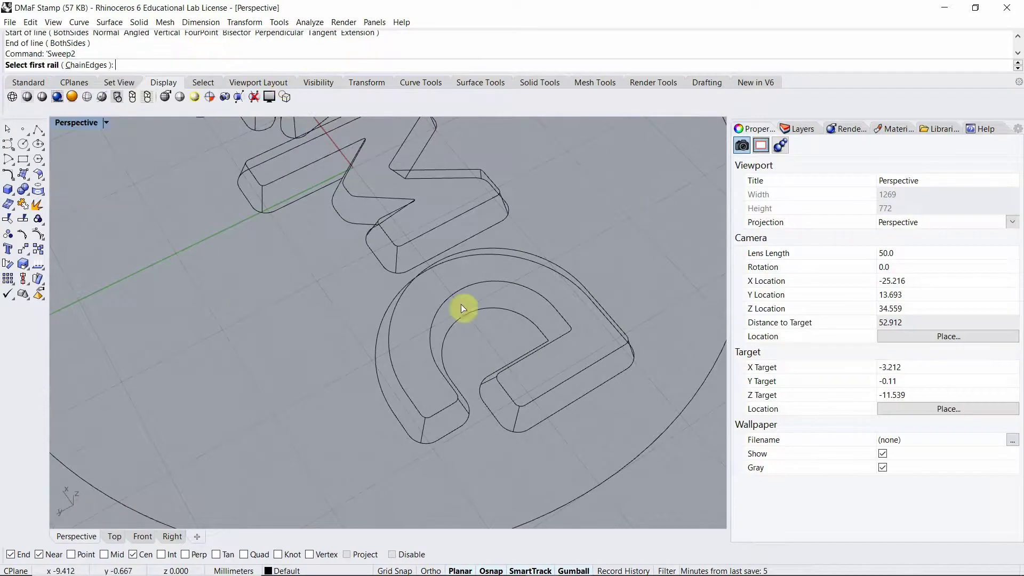
{"action": "left_click", "coordinate": [395, 373]}
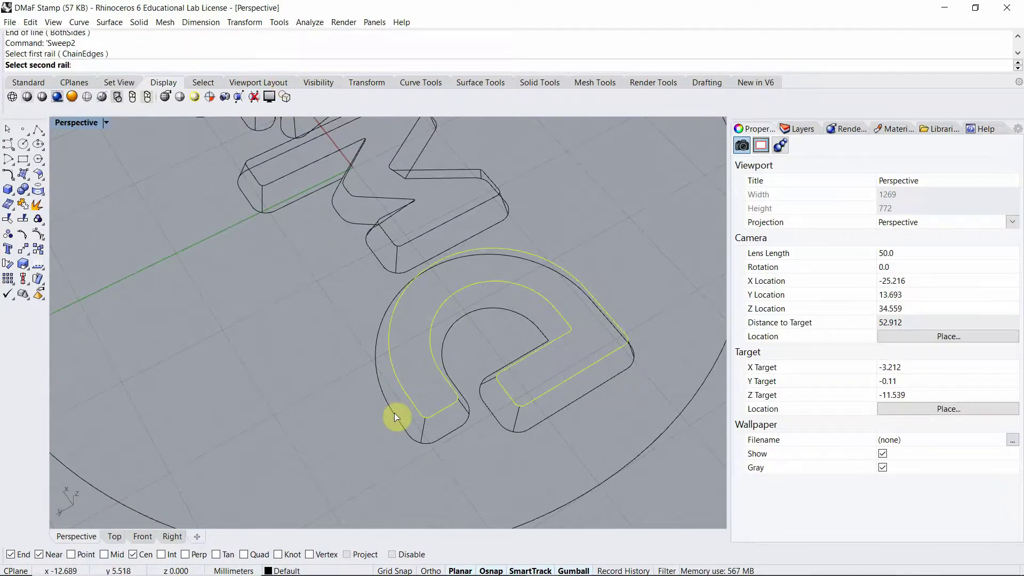
{"action": "left_click", "coordinate": [386, 402]}
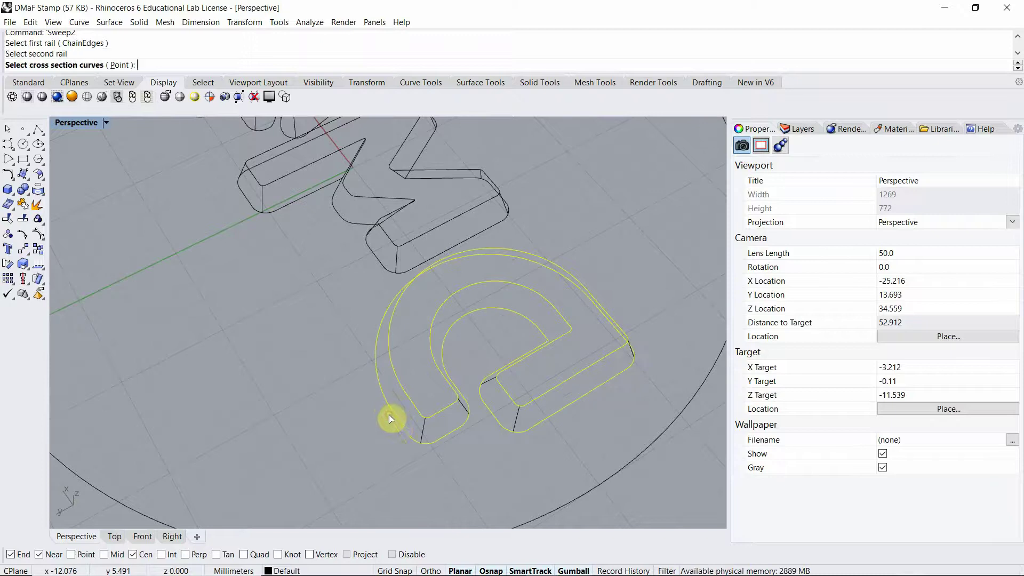
{"action": "left_click", "coordinate": [423, 427]}
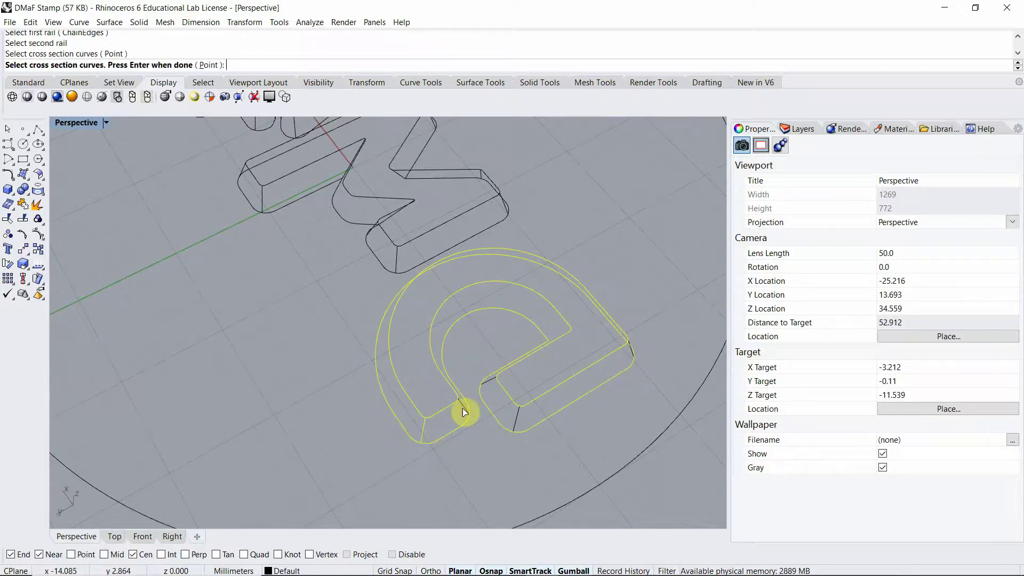
{"action": "right_click_drag", "start_coordinate": [485, 400], "coordinate": [558, 369]}
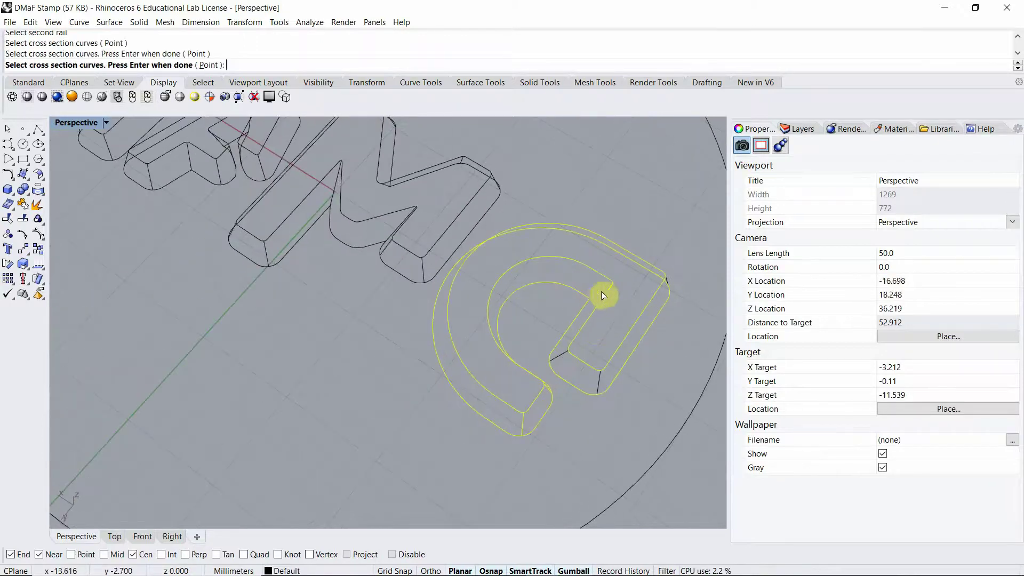
{"action": "key", "text": "Escape"}
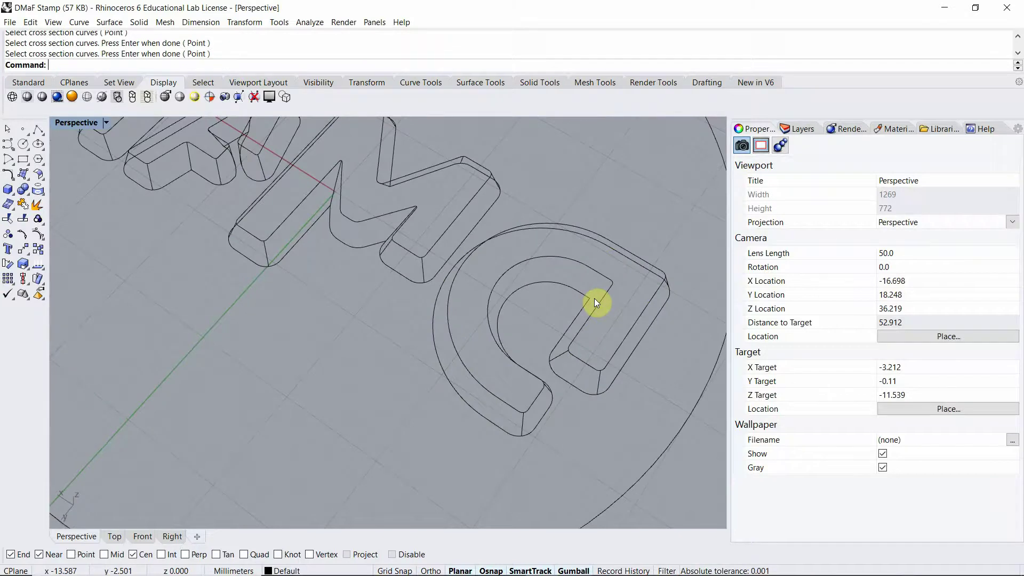
{"action": "type", "text": "Line"}
{"action": "key", "text": "Return"}
Draw a closing line from the a's outer curve end to its lower curve end.
{"action": "right_click_drag", "start_coordinate": [613, 287], "coordinate": [583, 331]}
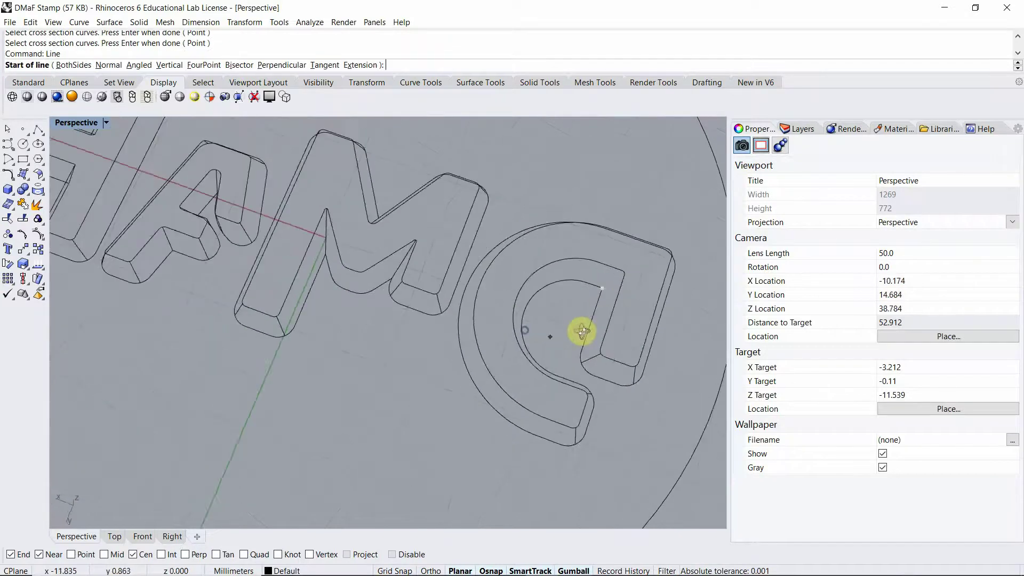
{"action": "scroll", "coordinate": [645, 263], "scroll_direction": "up", "scroll_amount": 5}
{"action": "left_click", "coordinate": [512, 229]}
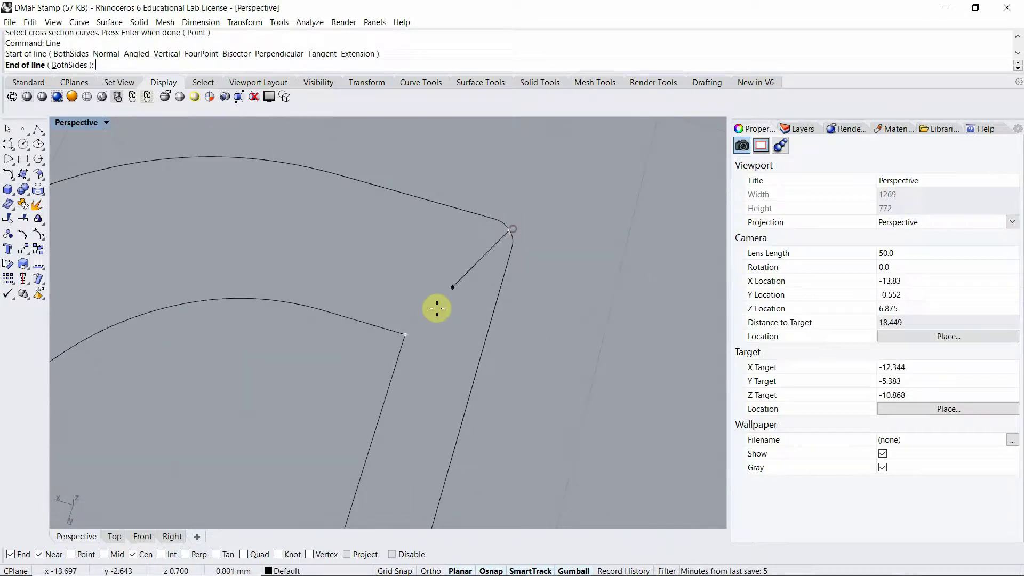
{"action": "left_click", "coordinate": [405, 335]}
{"action": "key", "text": "Return"}
{"action": "scroll", "coordinate": [372, 333], "scroll_direction": "down", "scroll_amount": 8}
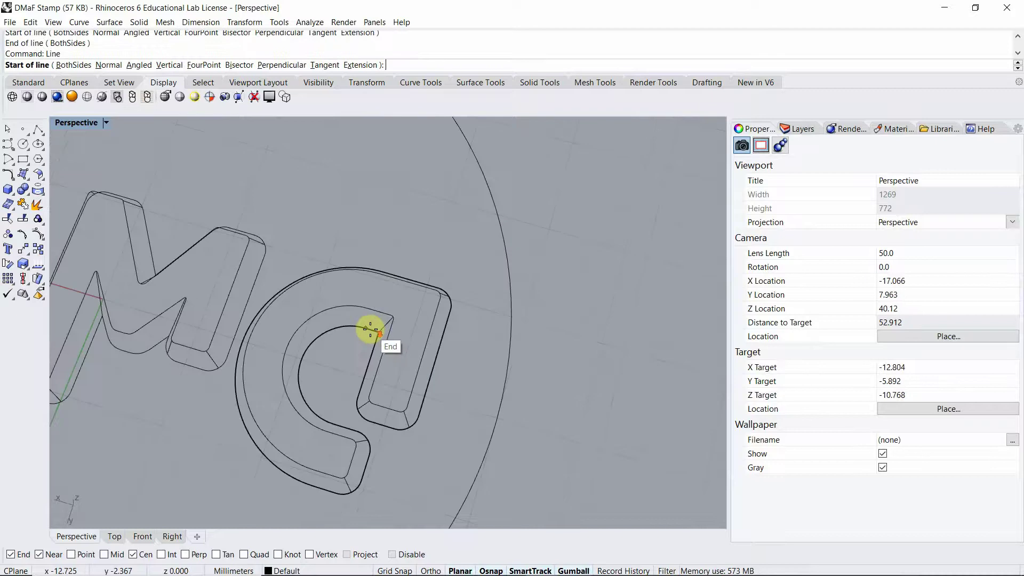
{"action": "scroll", "coordinate": [370, 330], "scroll_direction": "down", "scroll_amount": 2}
{"action": "key", "text": "Escape"}
Run Sweep2 using the a's outer and inner outlines as rails and four cross-sections, including the new line.
{"action": "type", "text": "Swe"}
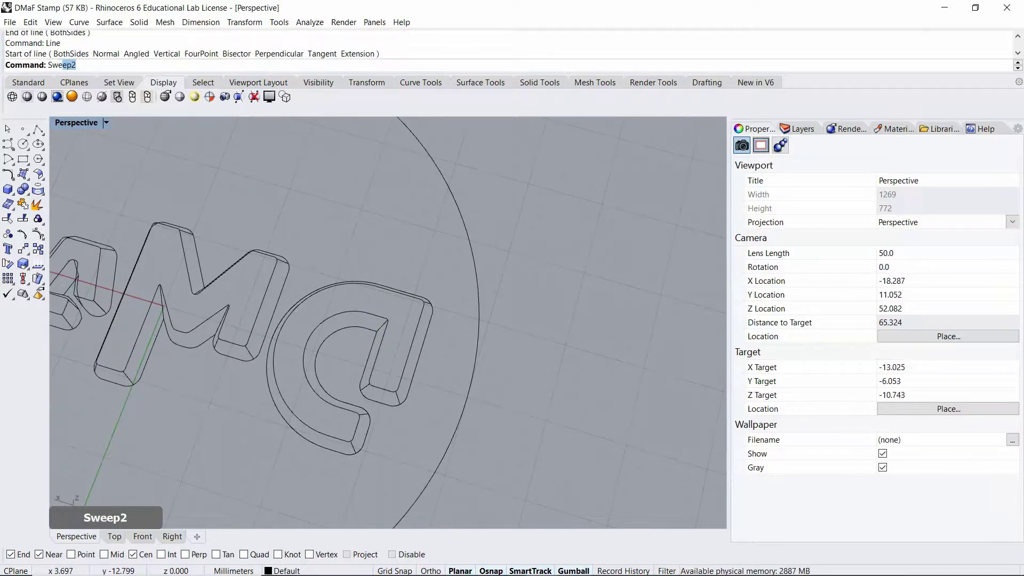
{"action": "type", "text": "ep"}
{"action": "key", "text": "Return"}
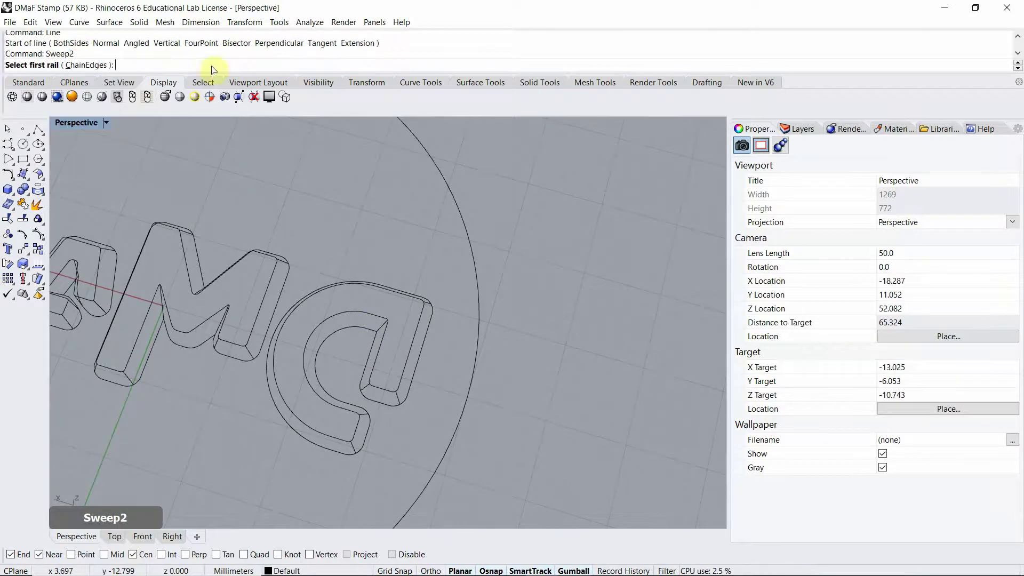
{"action": "scroll", "coordinate": [258, 471], "scroll_direction": "up", "scroll_amount": 2}
{"action": "left_click", "coordinate": [315, 430]}
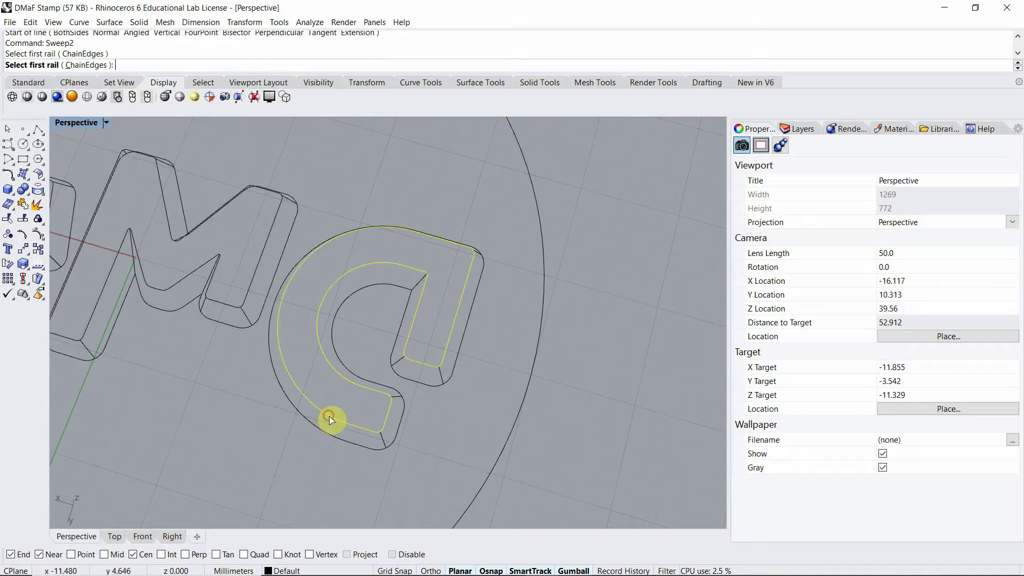
{"action": "left_click", "coordinate": [329, 433]}
{"action": "left_click", "coordinate": [381, 439]}
{"action": "left_click", "coordinate": [398, 398]}
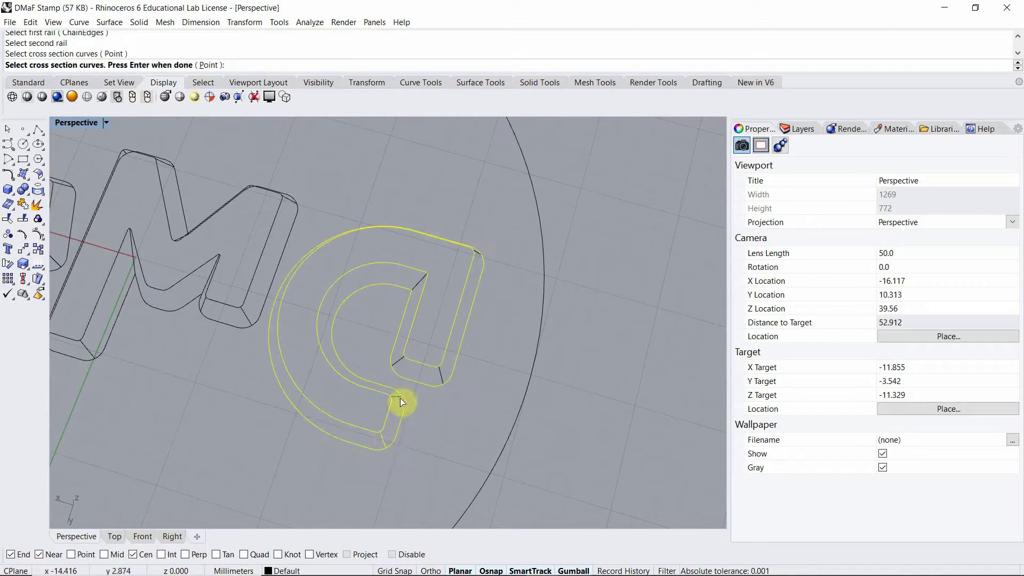
{"action": "left_click", "coordinate": [419, 282]}
{"action": "left_click", "coordinate": [452, 376]}
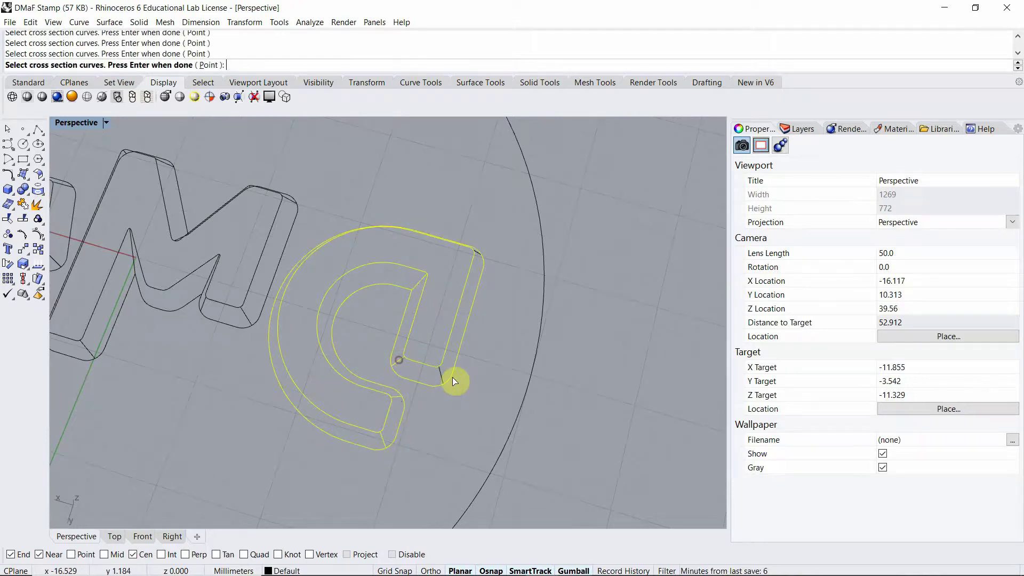
{"action": "key", "text": "Return"}
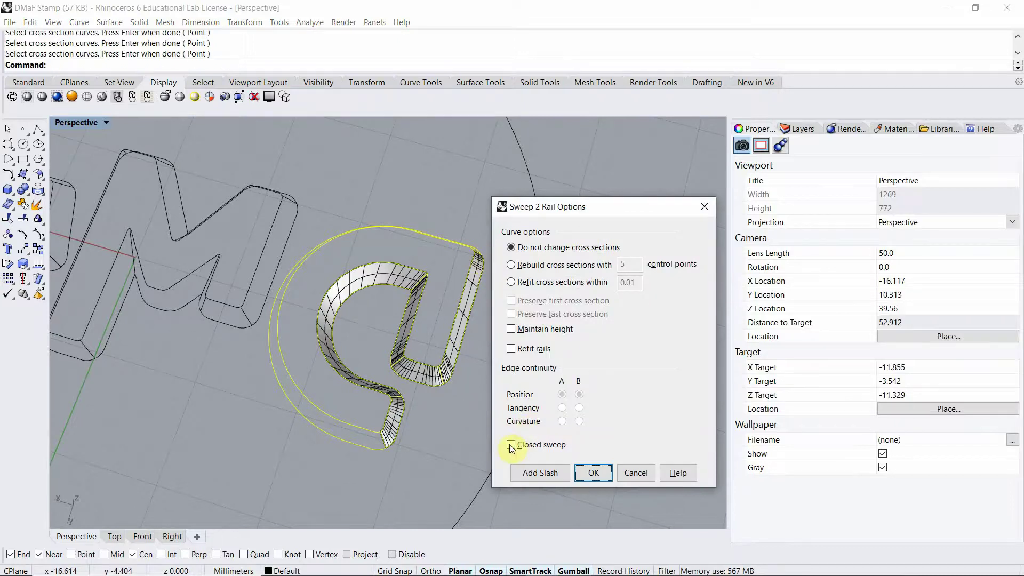
Create the a's walls as a closed sweep and cap them into a solid.
{"action": "left_click", "coordinate": [511, 445]}
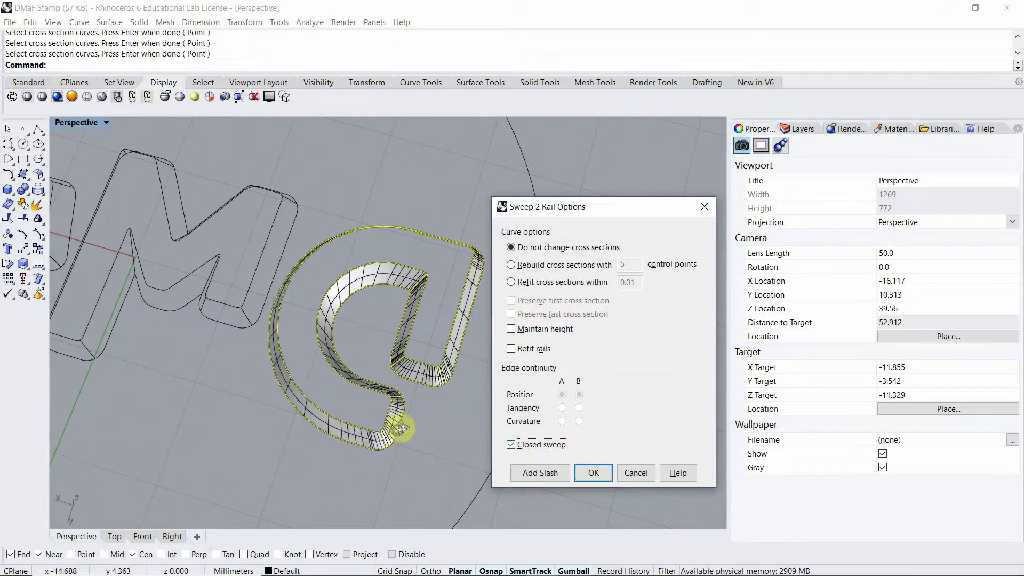
{"action": "right_click_drag", "start_coordinate": [401, 423], "coordinate": [419, 404]}
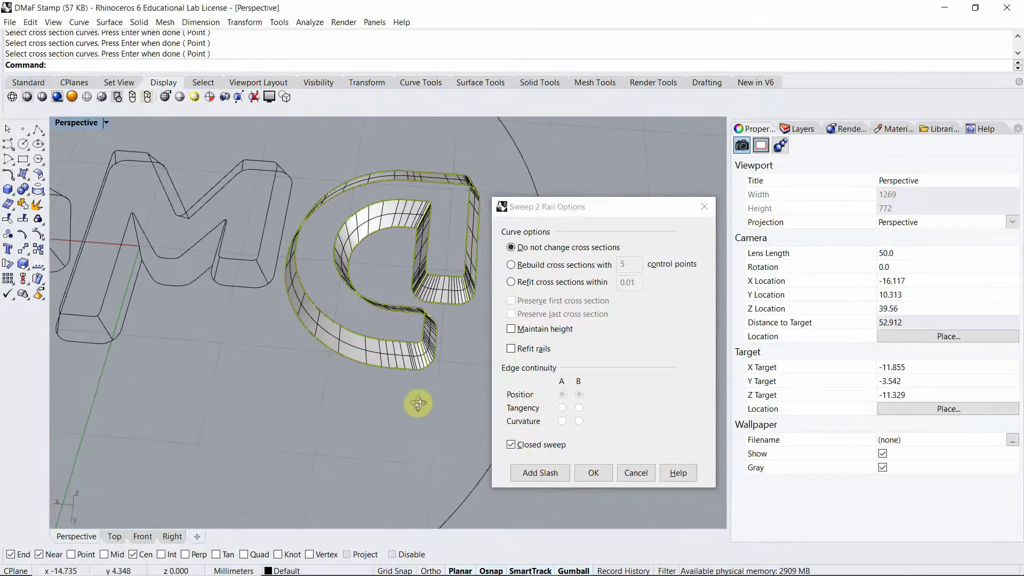
{"action": "left_click", "coordinate": [592, 473]}
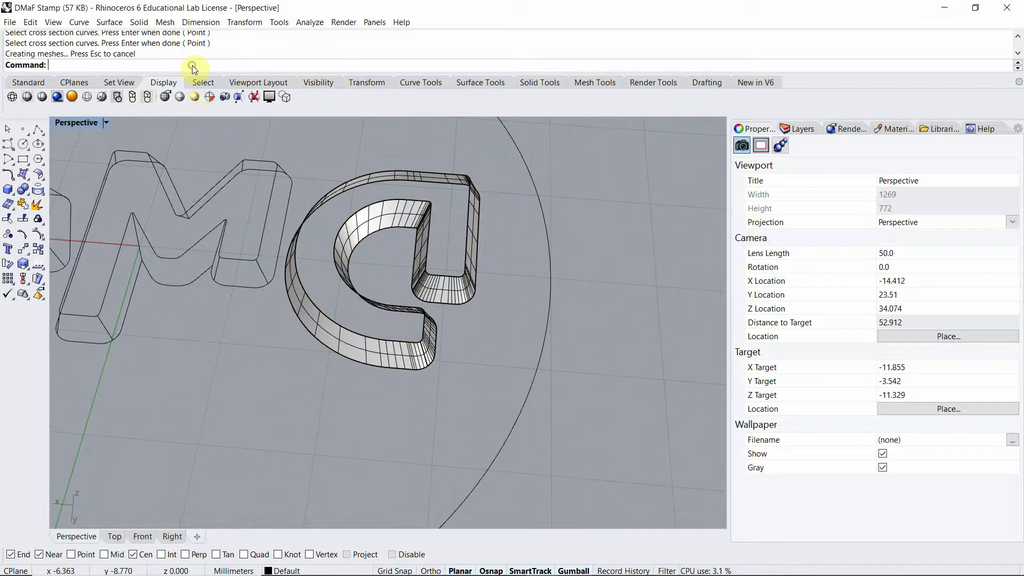
{"action": "type", "text": "Cap"}
{"action": "key", "text": "Return"}
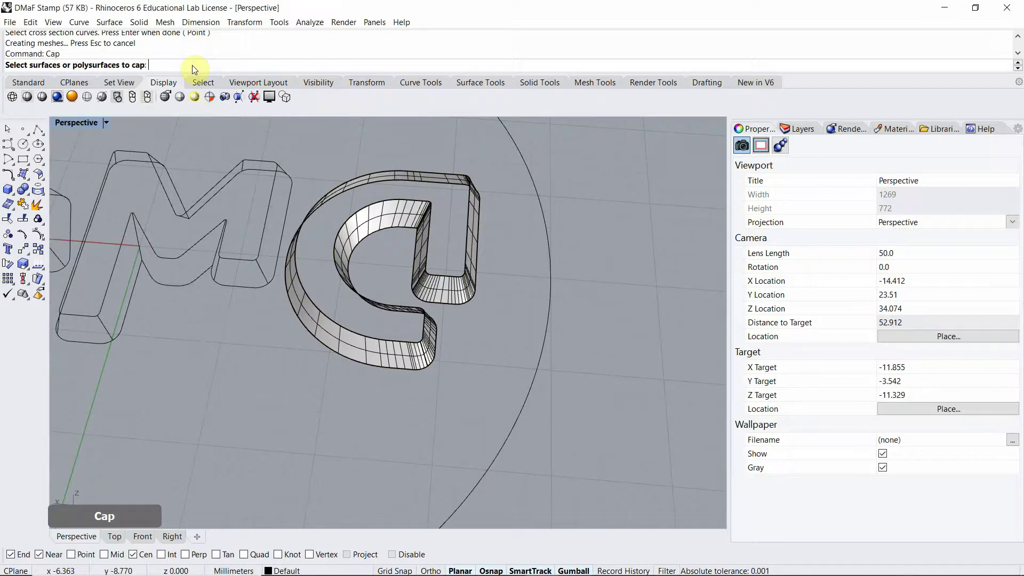
{"action": "left_click", "coordinate": [377, 215]}
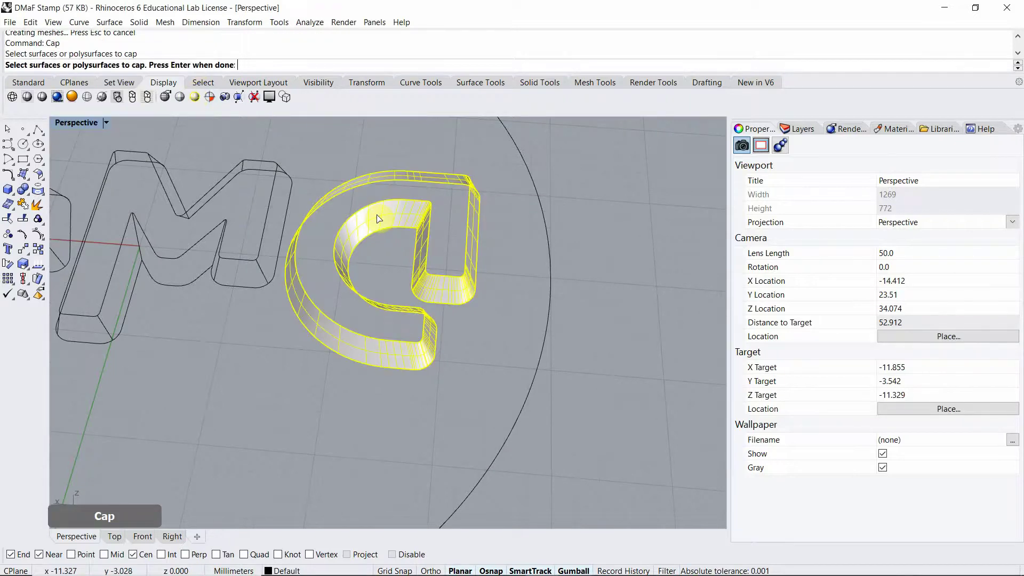
{"action": "key", "text": "Return"}
Repeat the wall sweep for the remaining letters, M and F.
{"action": "right_click_drag", "start_coordinate": [414, 224], "coordinate": [538, 307]}
{"action": "scroll", "coordinate": [315, 332], "scroll_direction": "down", "scroll_amount": 3}
{"action": "scroll", "coordinate": [309, 328], "scroll_direction": "up", "scroll_amount": 3}
{"action": "scroll", "coordinate": [315, 326], "scroll_direction": "down", "scroll_amount": 3}
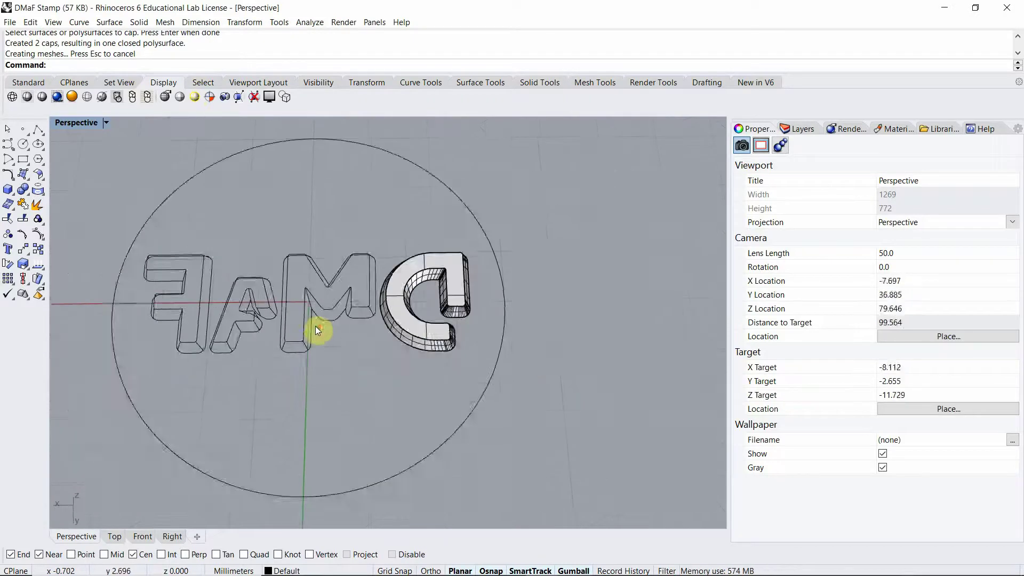
{"action": "scroll", "coordinate": [316, 325], "scroll_direction": "up", "scroll_amount": 3}
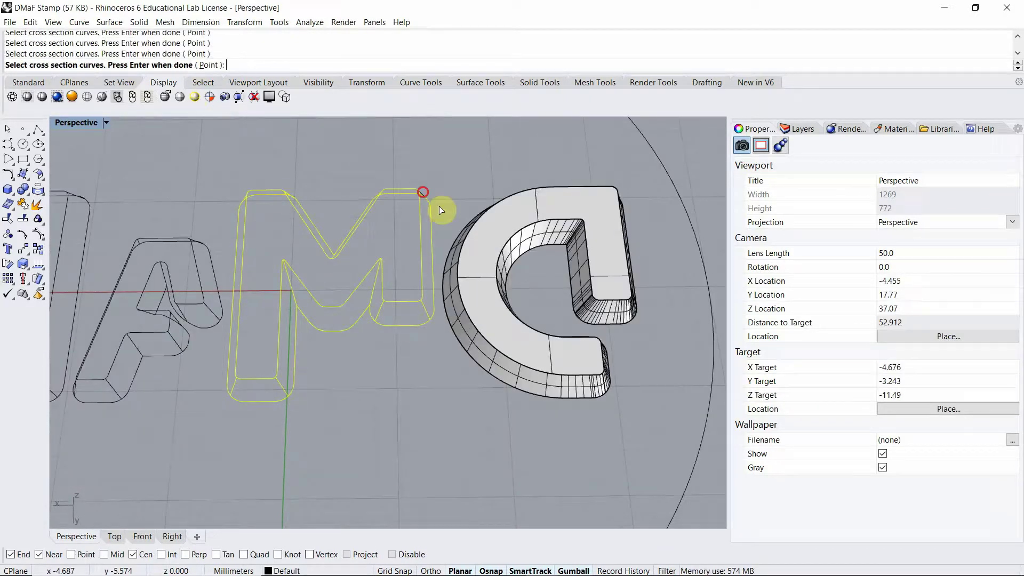
{"action": "left_click", "coordinate": [391, 315]}
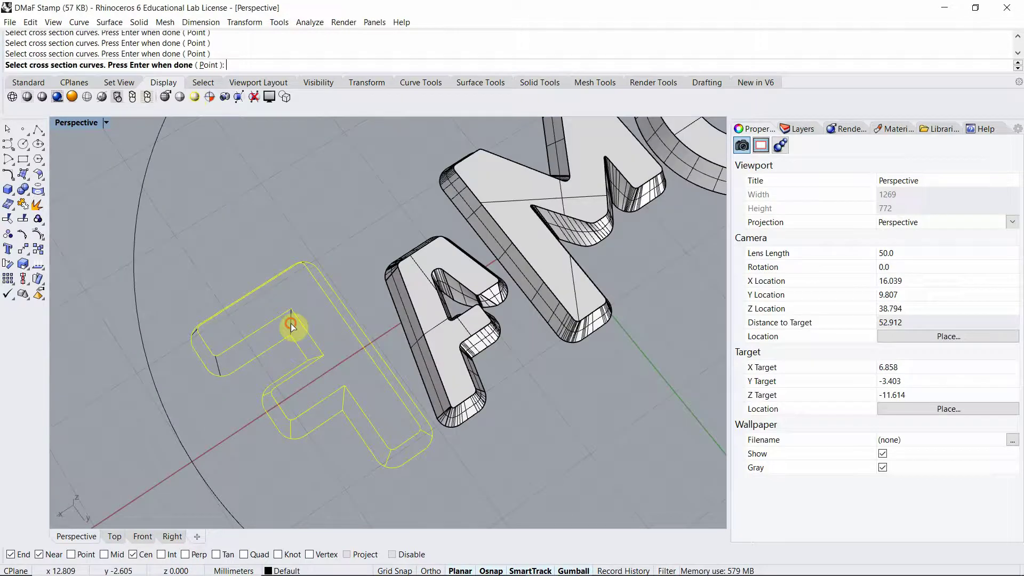
{"action": "left_click", "coordinate": [531, 445]}
{"action": "left_click", "coordinate": [594, 473]}
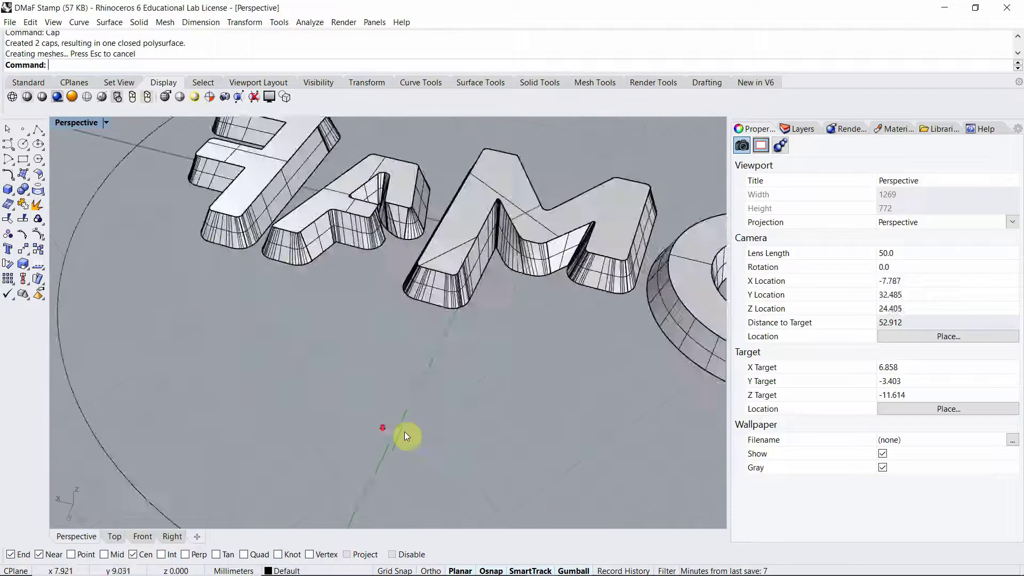
{"action": "right_click_drag", "start_coordinate": [405, 435], "coordinate": [431, 431]}
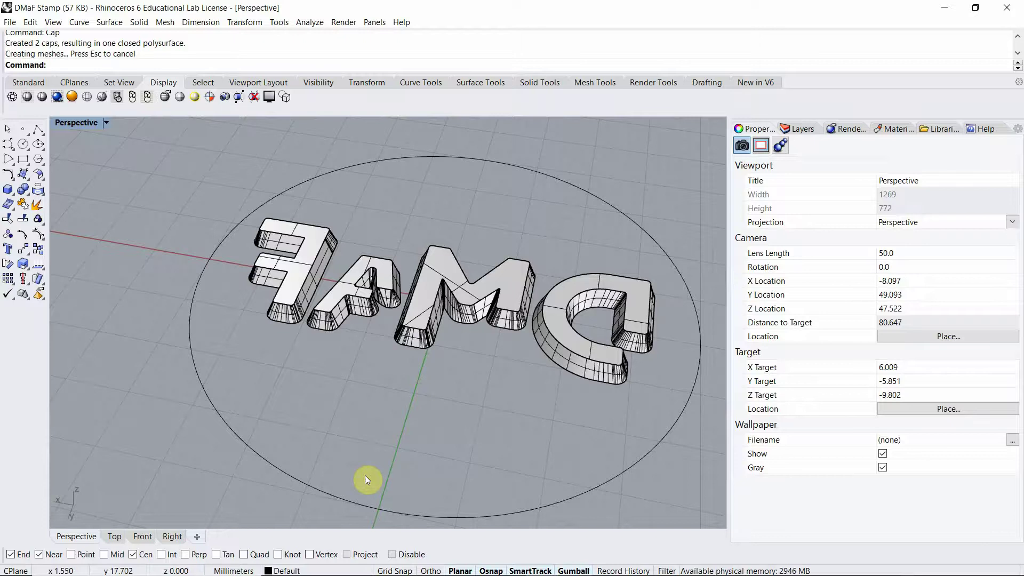
Start FilletEdge with a 0.05 mm radius, choosing edges by face.
{"action": "left_click", "coordinate": [347, 501]}
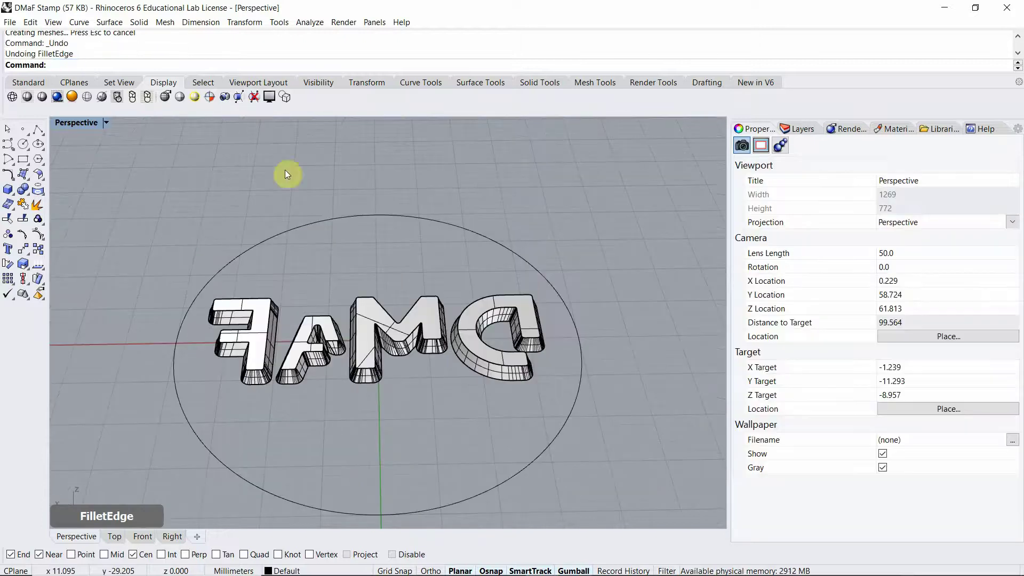
{"action": "type", "text": "FilletEdge"}
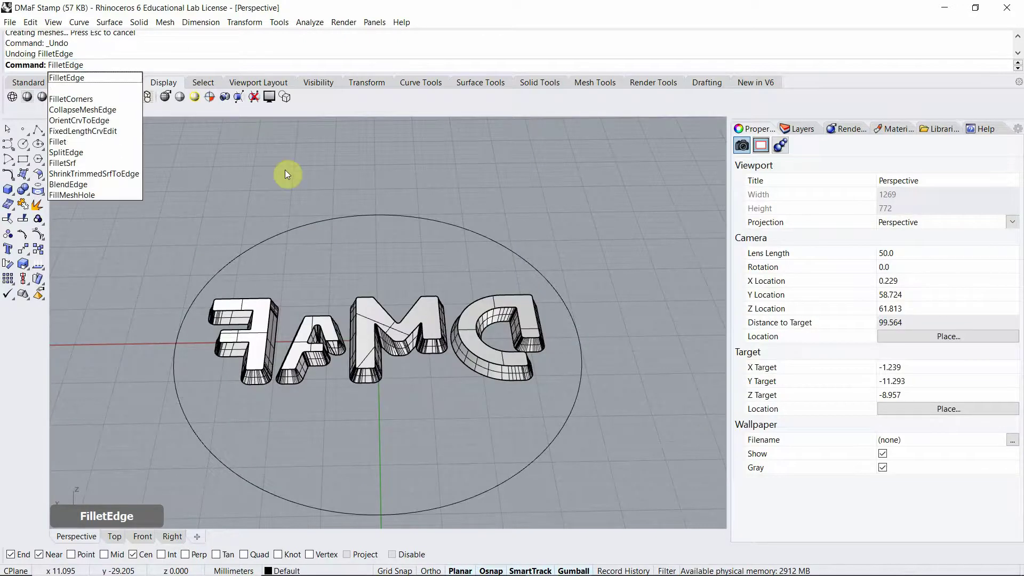
{"action": "key", "text": "Return"}
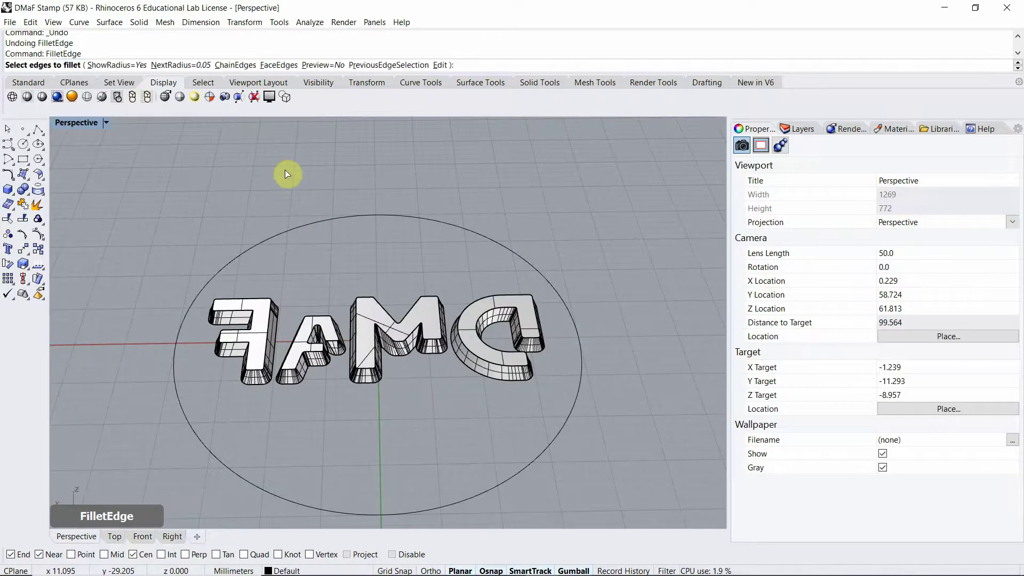
{"action": "left_click", "coordinate": [190, 64]}
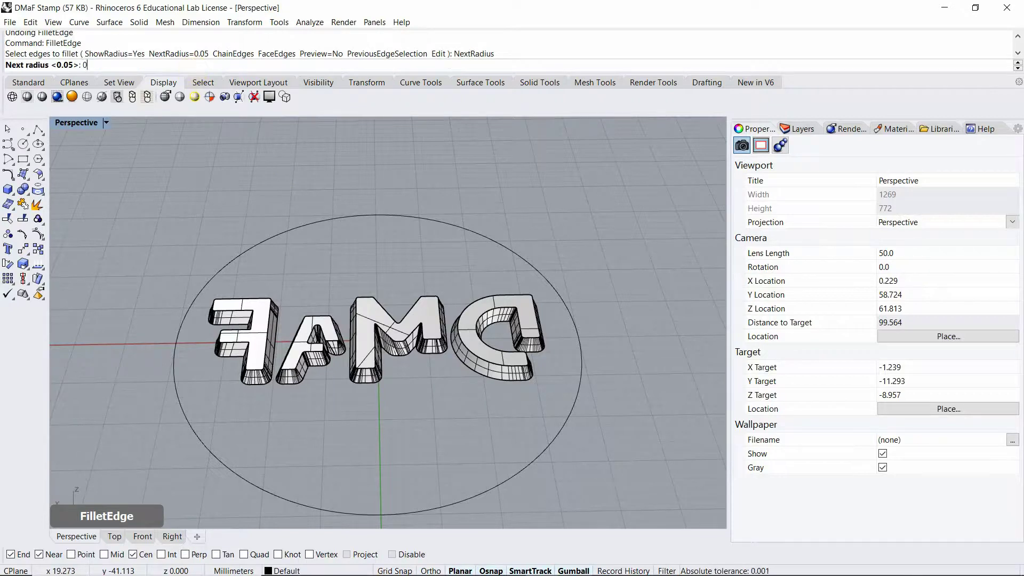
{"action": "type", "text": "0.05"}
{"action": "key", "text": "Return"}
{"action": "left_click", "coordinate": [271, 65]}
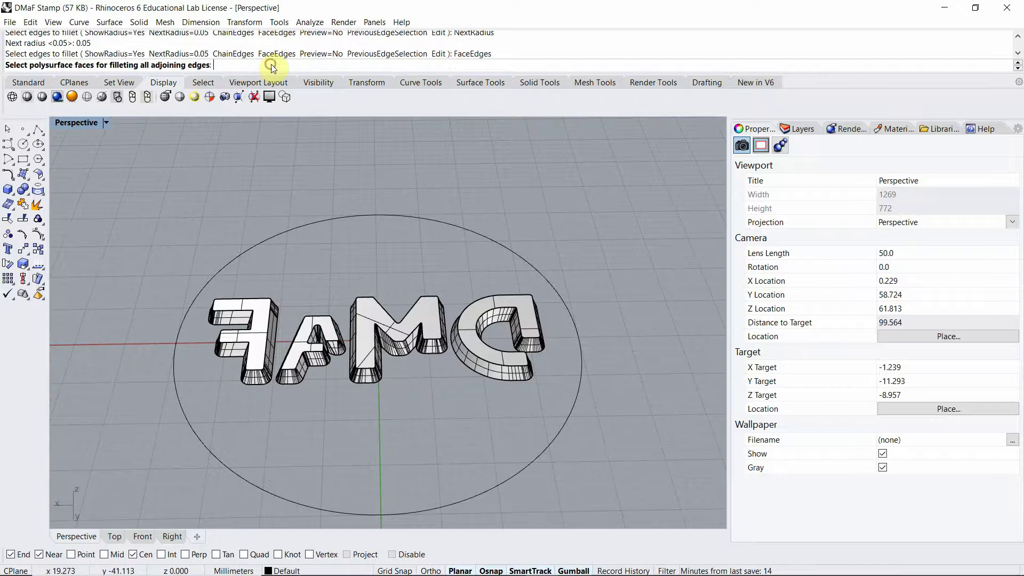
Pick the top faces of the D, M, a and F and apply the fillet.
{"action": "left_click", "coordinate": [478, 340]}
{"action": "left_click", "coordinate": [418, 320]}
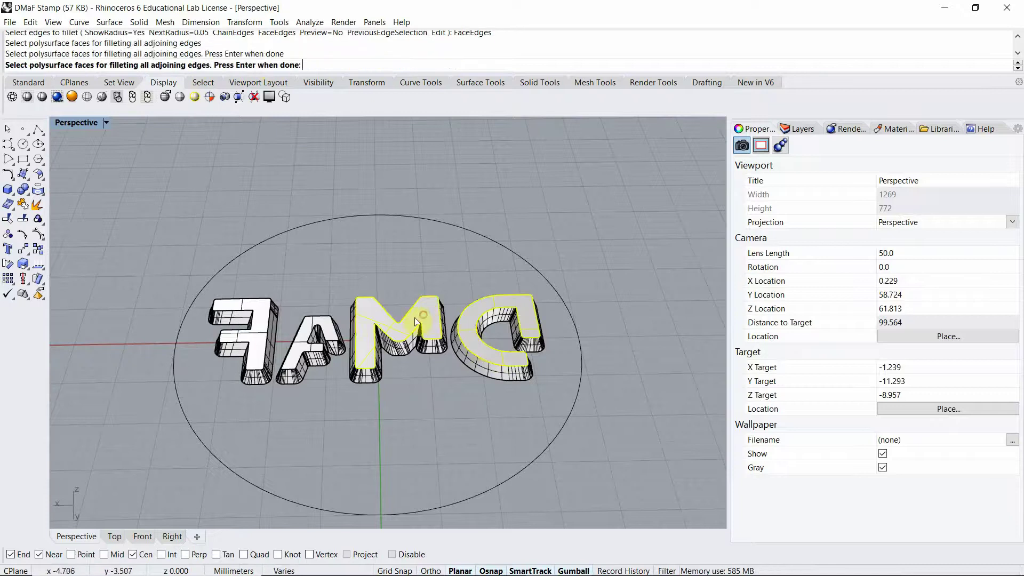
{"action": "left_click", "coordinate": [334, 332]}
{"action": "left_click", "coordinate": [262, 313]}
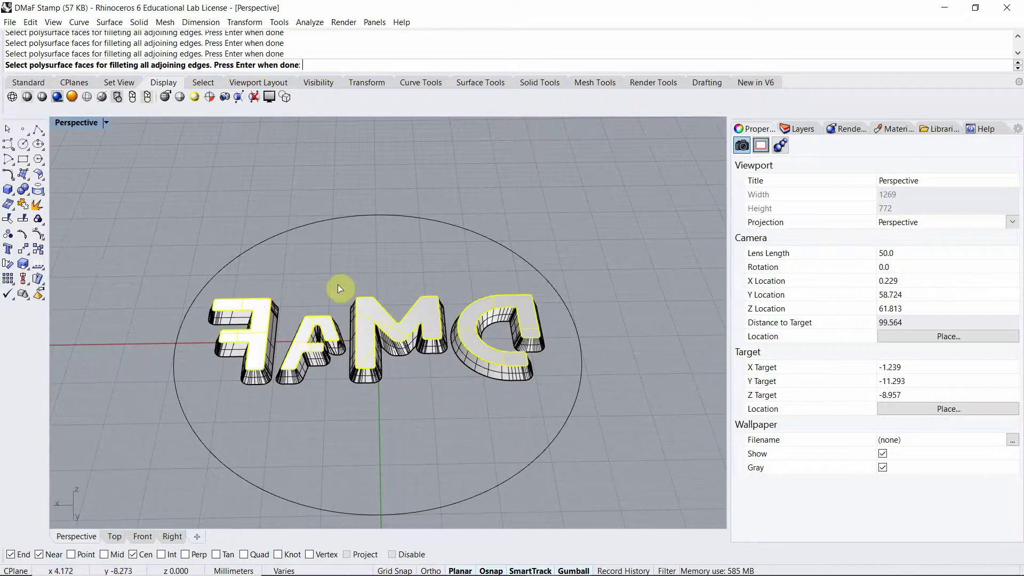
{"action": "key", "text": "Return"}
{"action": "scroll", "coordinate": [364, 405], "scroll_direction": "up", "scroll_amount": 5}
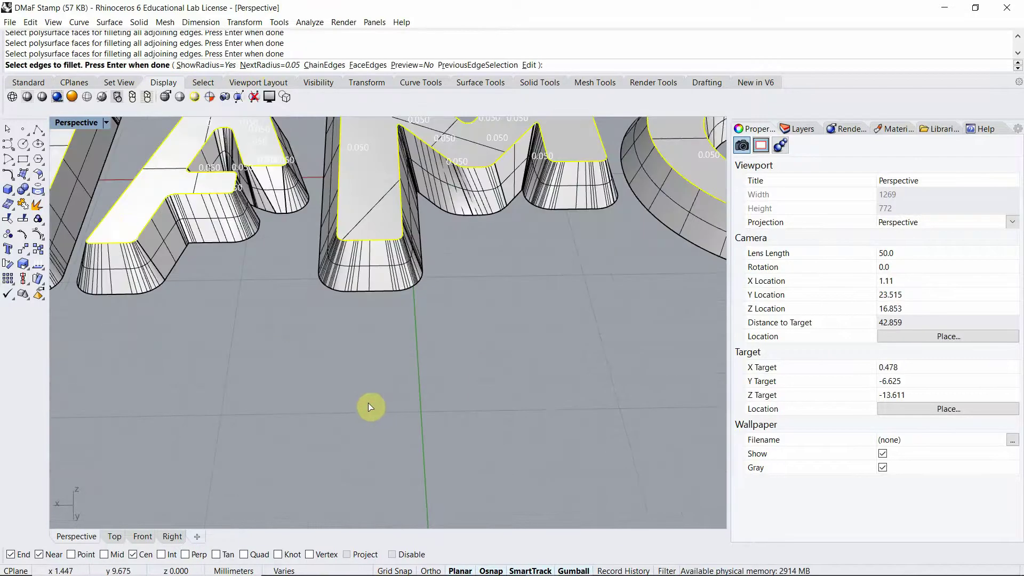
{"action": "scroll", "coordinate": [371, 407], "scroll_direction": "down", "scroll_amount": 3}
{"action": "key", "text": "Return"}
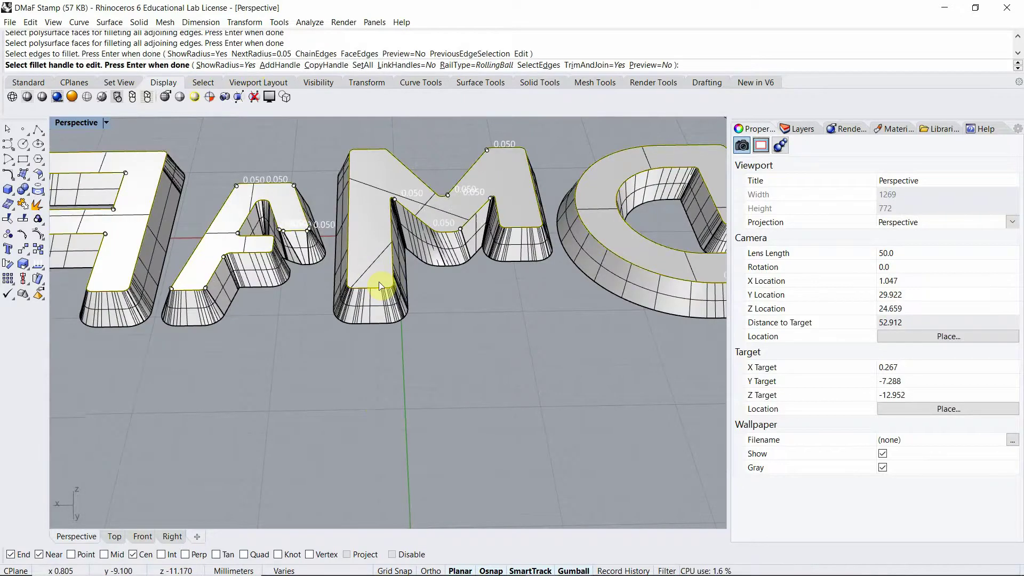
{"action": "key", "text": "Return"}
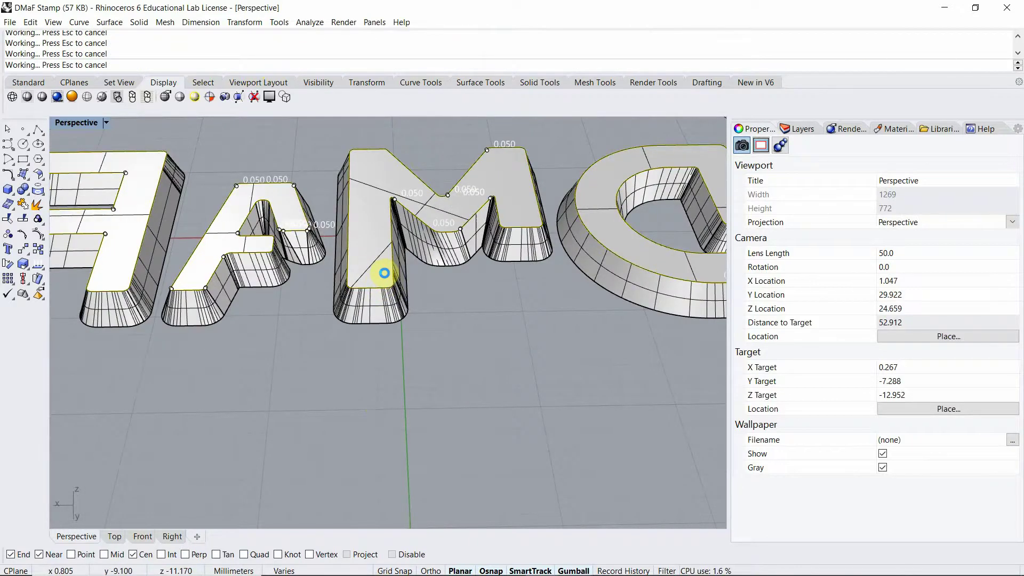
{"action": "scroll", "coordinate": [355, 228], "scroll_direction": "up", "scroll_amount": 5}
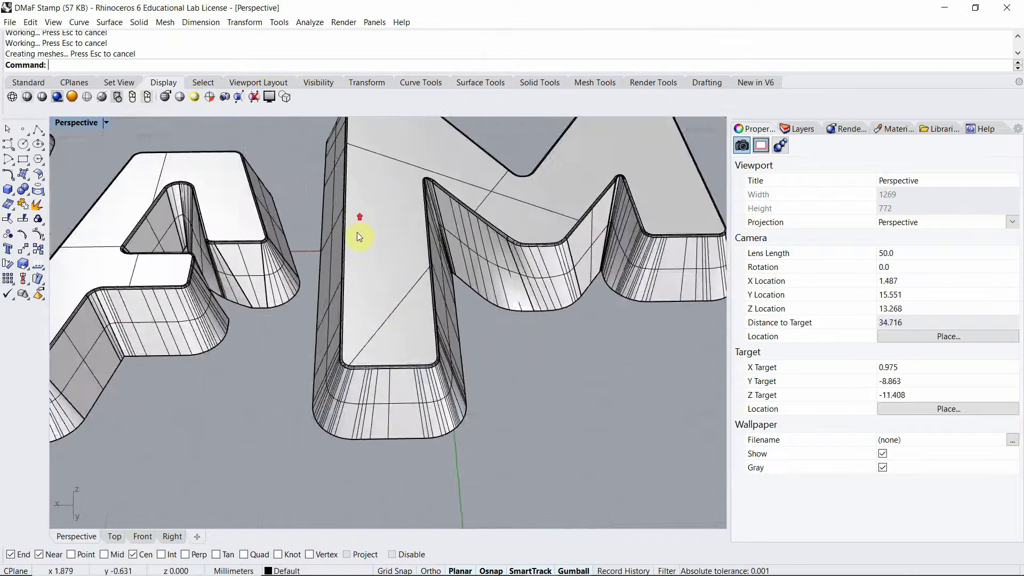
{"action": "scroll", "coordinate": [356, 234], "scroll_direction": "up", "scroll_amount": 2}
{"action": "scroll", "coordinate": [312, 457], "scroll_direction": "up", "scroll_amount": 2}
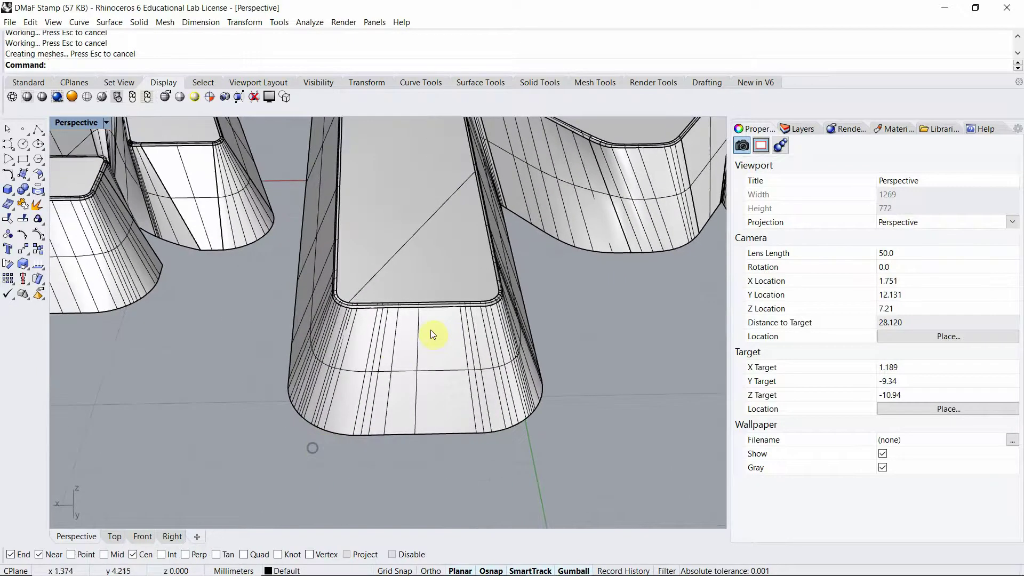
{"action": "scroll", "coordinate": [460, 321], "scroll_direction": "up", "scroll_amount": 3}
{"action": "scroll", "coordinate": [456, 267], "scroll_direction": "down", "scroll_amount": 10}
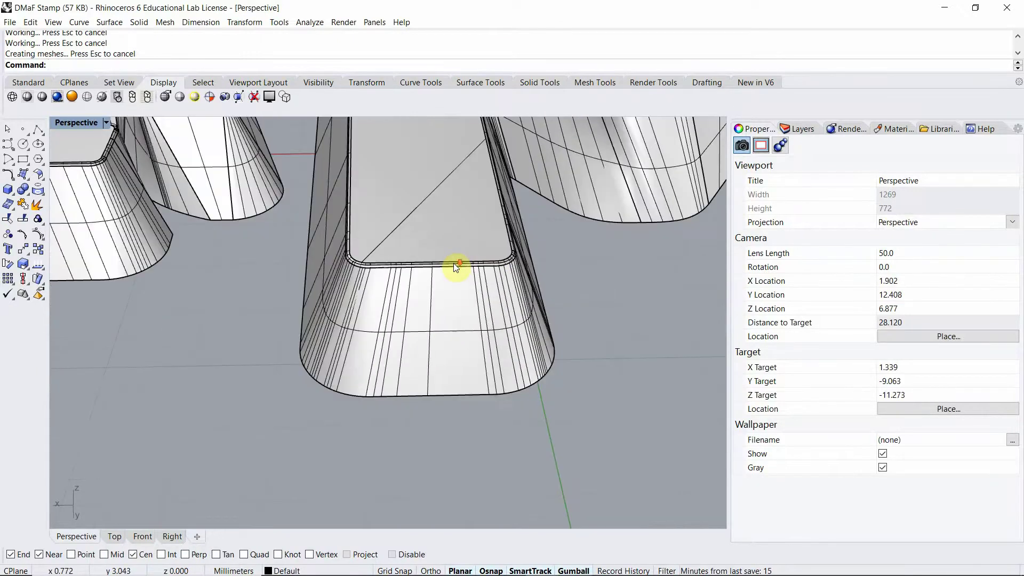
{"action": "scroll", "coordinate": [454, 264], "scroll_direction": "down", "scroll_amount": 3}
{"action": "right_click_drag", "start_coordinate": [481, 325], "coordinate": [516, 421]}
Undo the earlier extrusion and extrude the circle into a 2 mm solid.
{"action": "key", "text": "ctrl+z"}
{"action": "key", "text": "Up"}
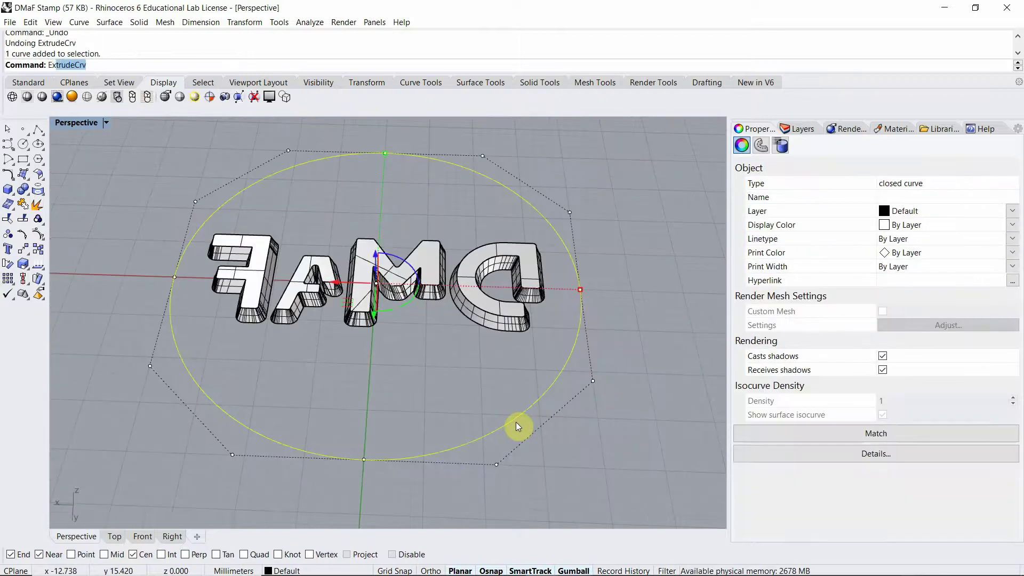
{"action": "key", "text": "Return"}
{"action": "right_click_drag", "start_coordinate": [510, 422], "coordinate": [480, 389]}
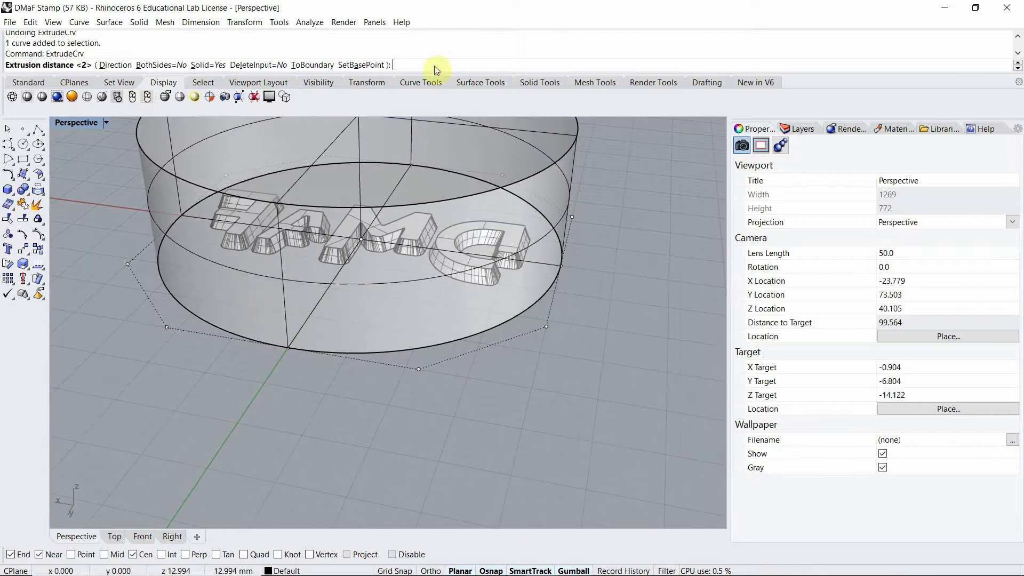
{"action": "type", "text": "2"}
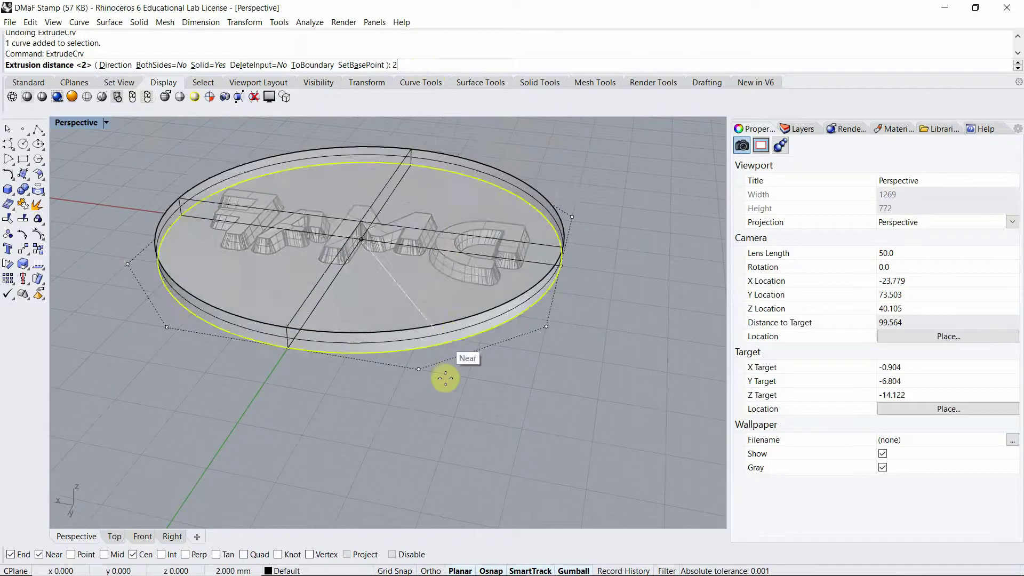
{"action": "key", "text": "Return"}
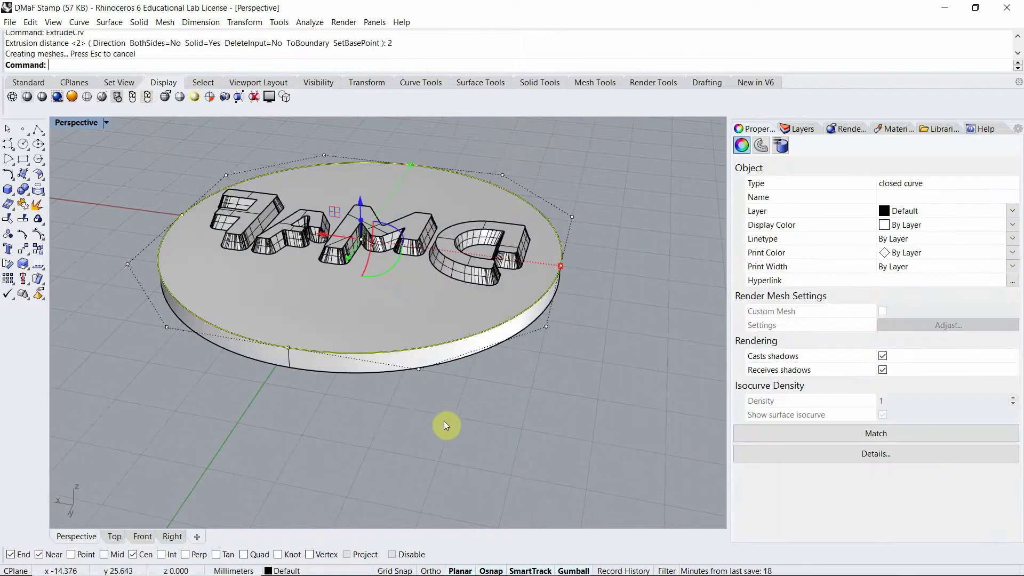
Select the base disc and each letter solid in turn to check them, then clear the selection.
{"action": "mouse_move", "coordinate": [444, 421]}
{"action": "right_mouse_down"}
{"action": "mouse_move", "coordinate": [534, 476]}
{"action": "mouse_move", "coordinate": [576, 478]}
{"action": "mouse_move", "coordinate": [515, 407]}
{"action": "right_mouse_up"}
{"action": "left_click", "coordinate": [504, 392]}
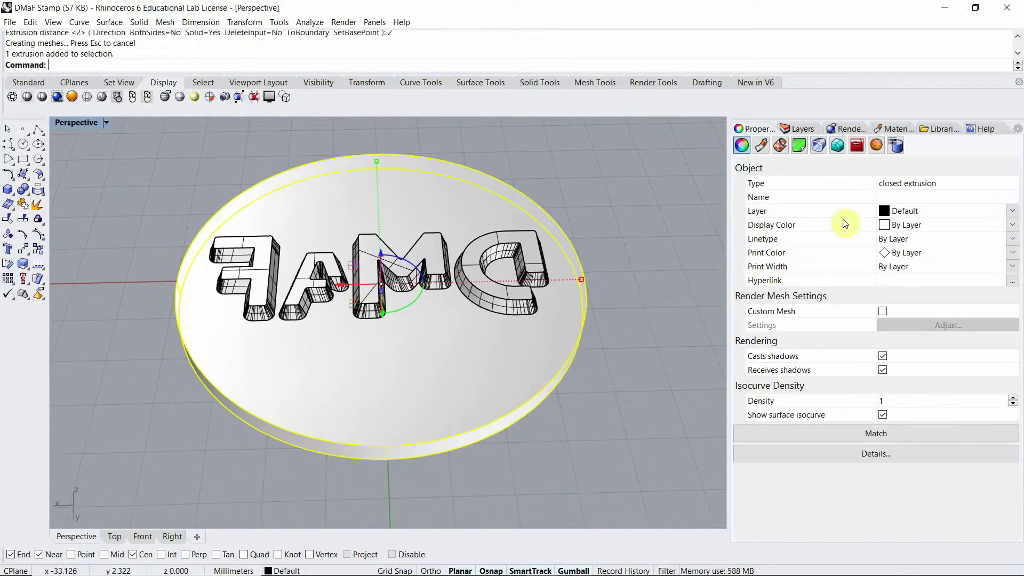
{"action": "left_click", "coordinate": [522, 308]}
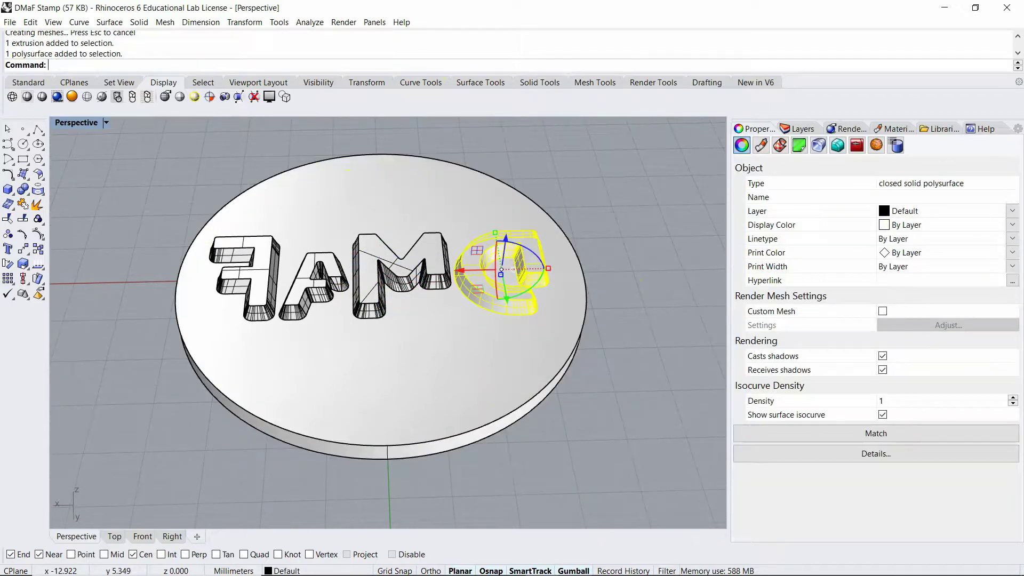
{"action": "left_click", "coordinate": [376, 314]}
{"action": "left_click", "coordinate": [280, 317]}
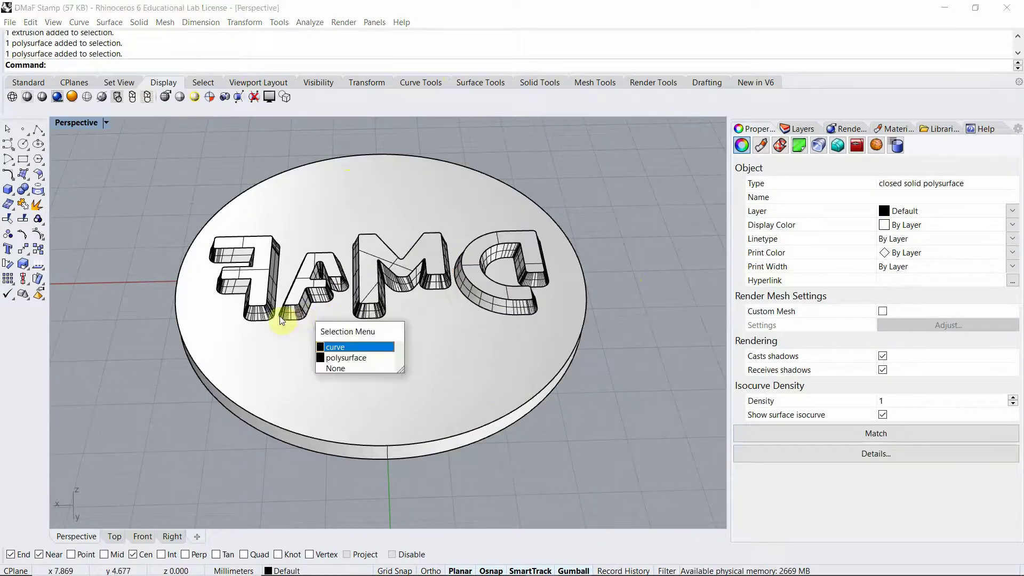
{"action": "left_click", "coordinate": [292, 339]}
{"action": "left_click", "coordinate": [261, 316]}
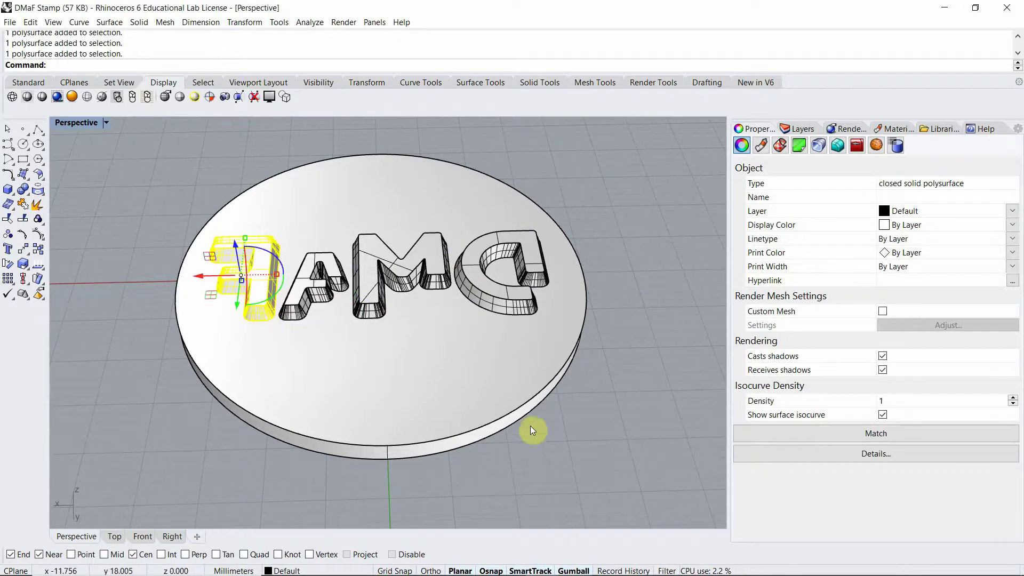
{"action": "left_click", "coordinate": [550, 432]}
{"action": "right_click_drag", "start_coordinate": [567, 437], "coordinate": [553, 444]}
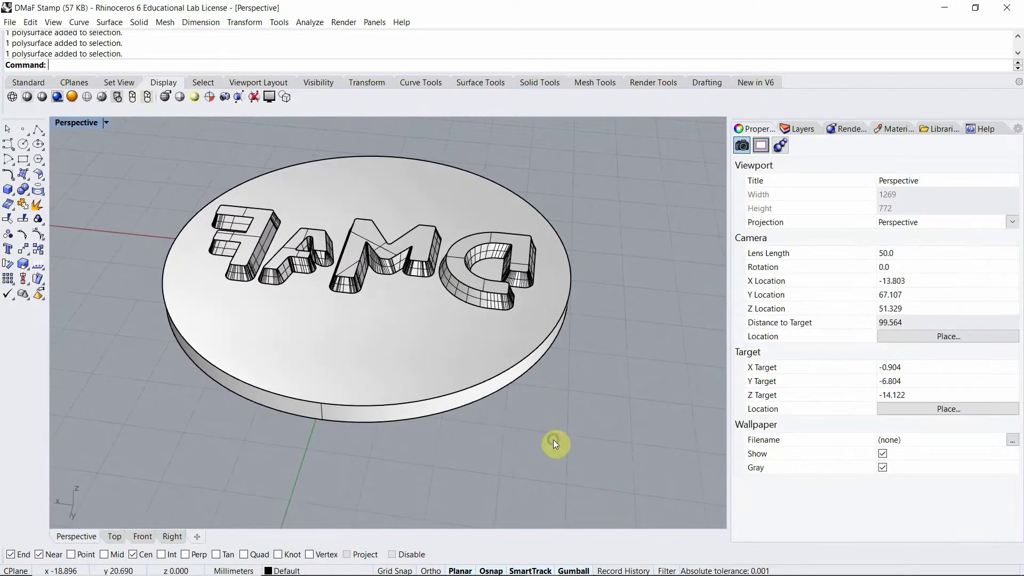
BooleanUnion the base disc with the four letter solids and select the merged result.
{"action": "type", "text": "BooleanUnion"}
{"action": "key", "text": "Return"}
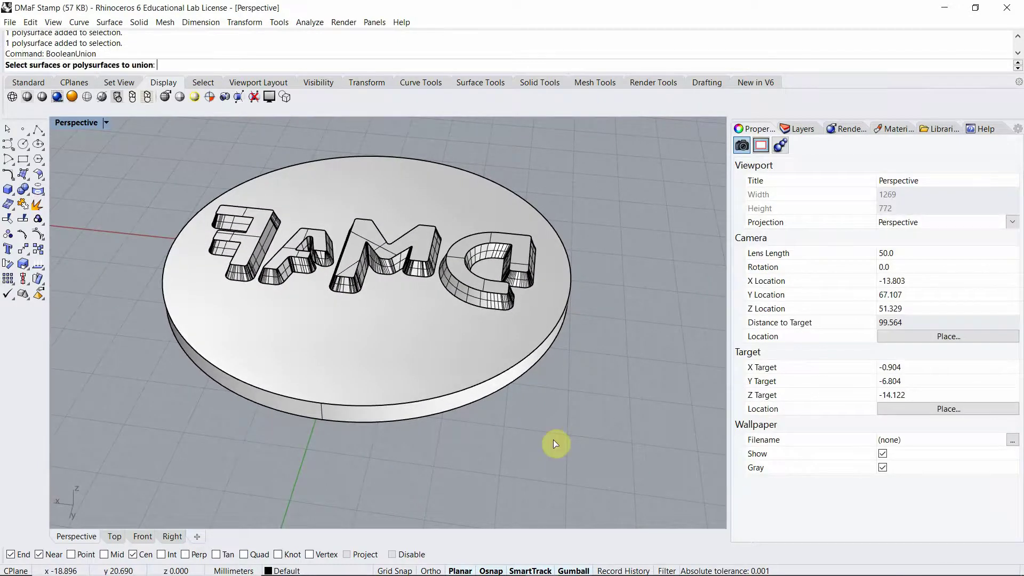
{"action": "left_click", "coordinate": [448, 364]}
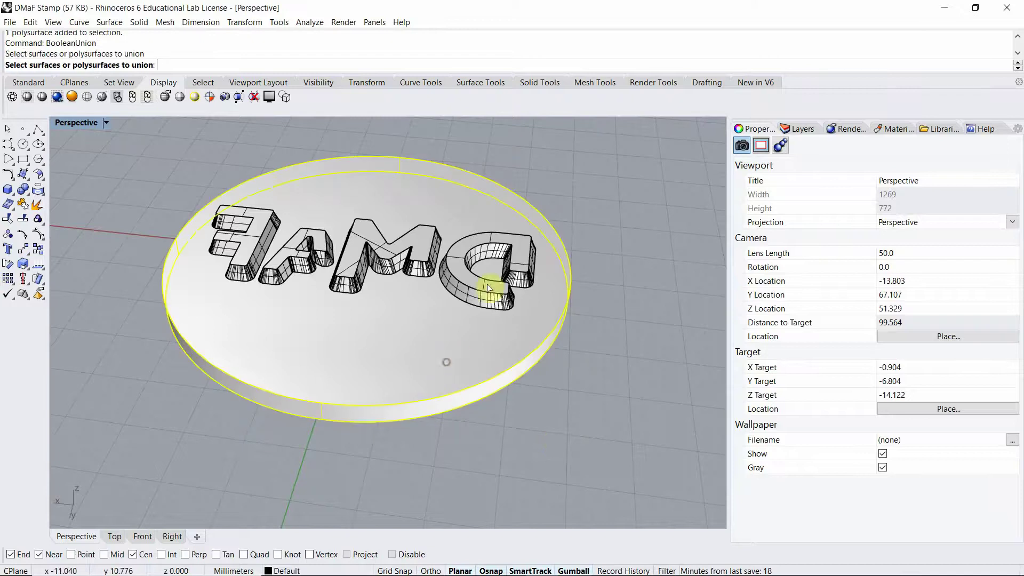
{"action": "left_click", "coordinate": [487, 299]}
{"action": "left_click", "coordinate": [329, 287]}
{"action": "left_click", "coordinate": [275, 275]}
{"action": "left_click", "coordinate": [235, 272]}
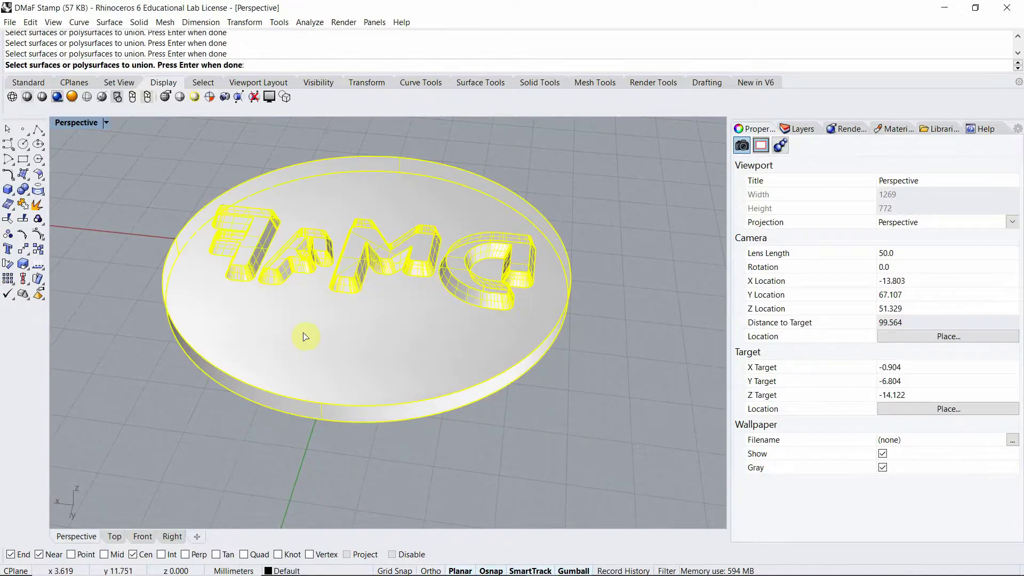
{"action": "key", "text": "Return"}
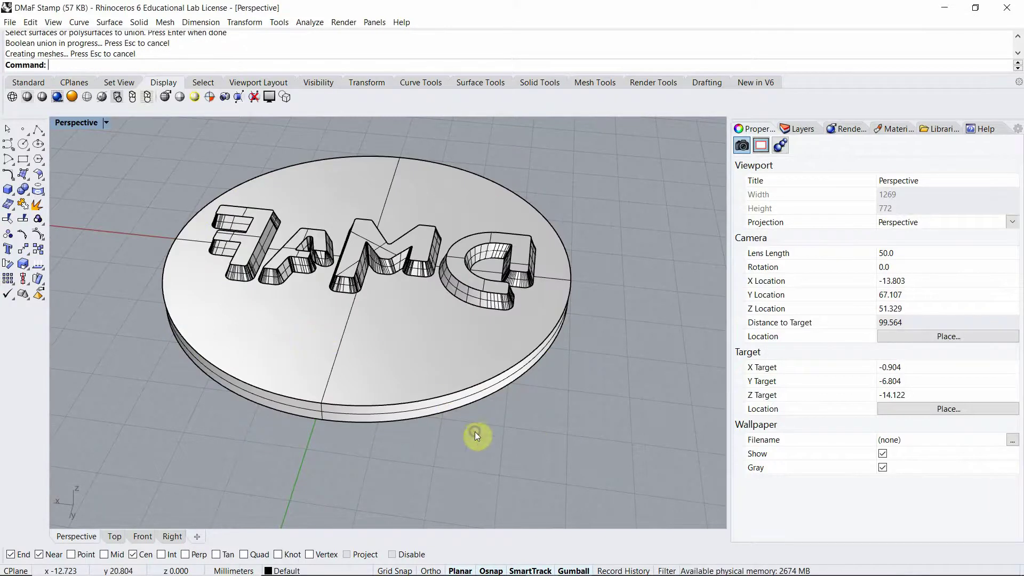
{"action": "right_click_drag", "start_coordinate": [475, 432], "coordinate": [480, 448]}
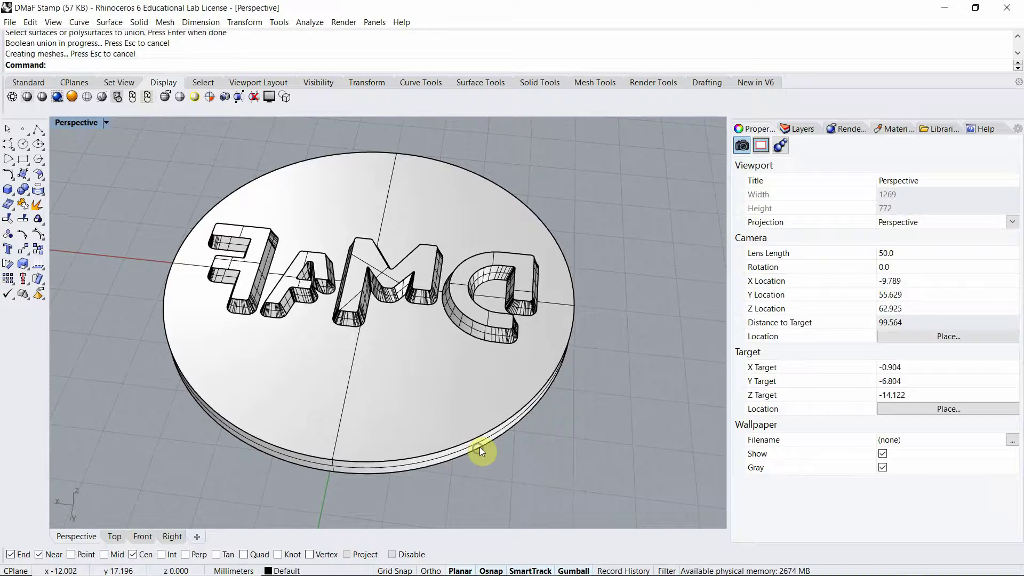
{"action": "left_click", "coordinate": [427, 410]}
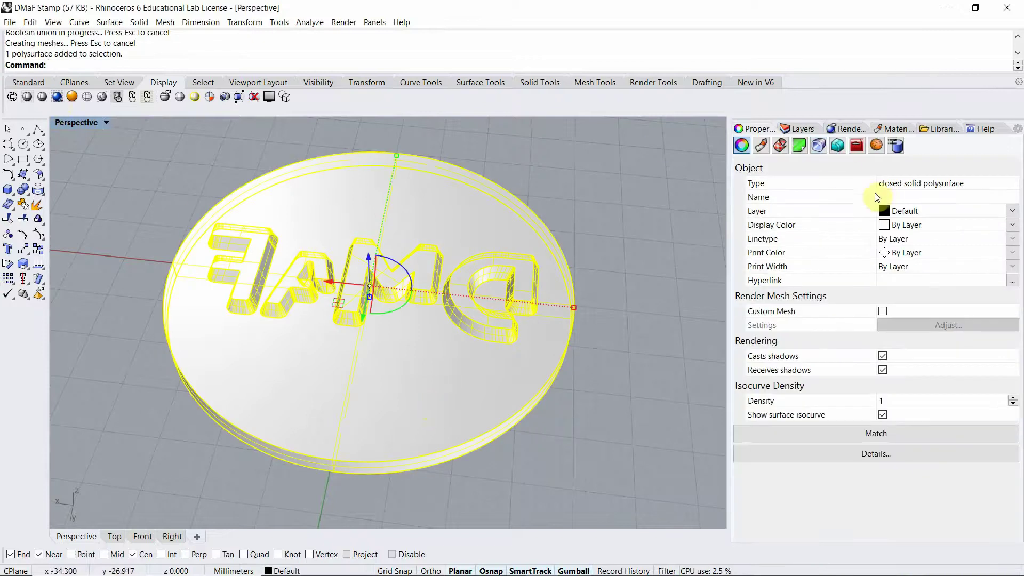
Export the selected stamp as an STL file named 'DMaFStamp' on the Desktop.
{"action": "left_click", "coordinate": [10, 21]}
{"action": "left_click", "coordinate": [79, 183]}
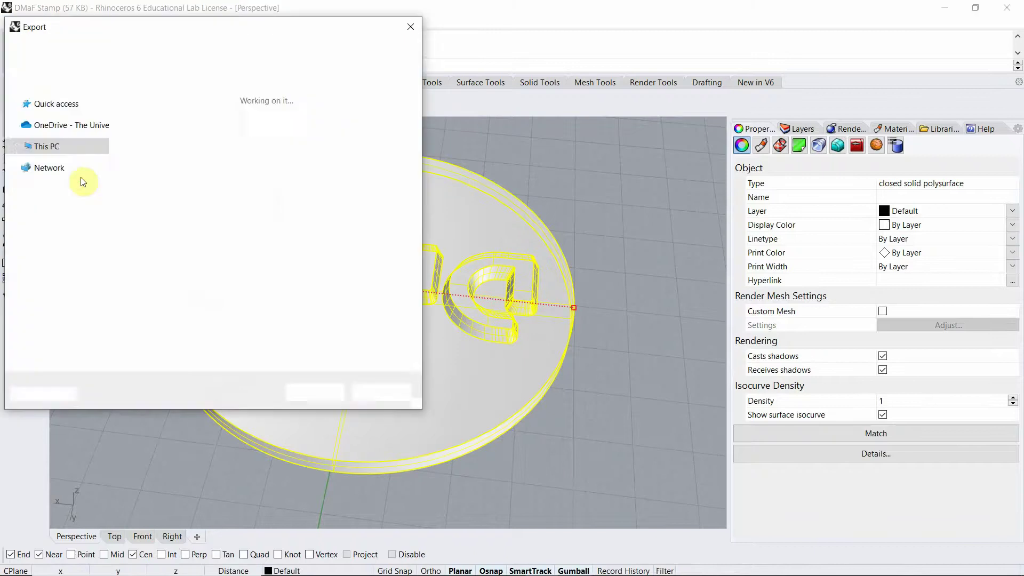
{"action": "left_click", "coordinate": [171, 282]}
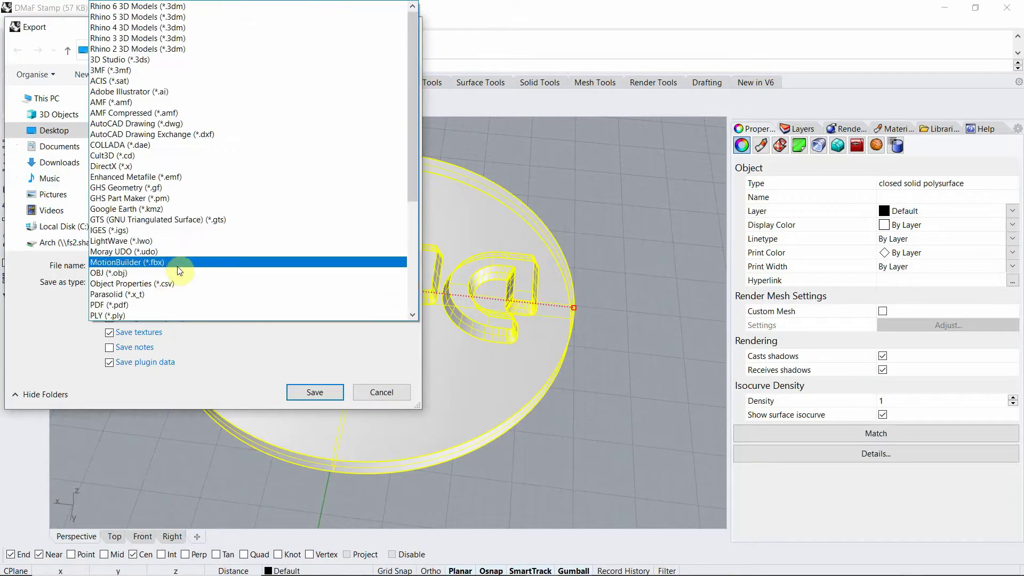
{"action": "scroll", "coordinate": [191, 252], "scroll_direction": "down", "scroll_amount": 2}
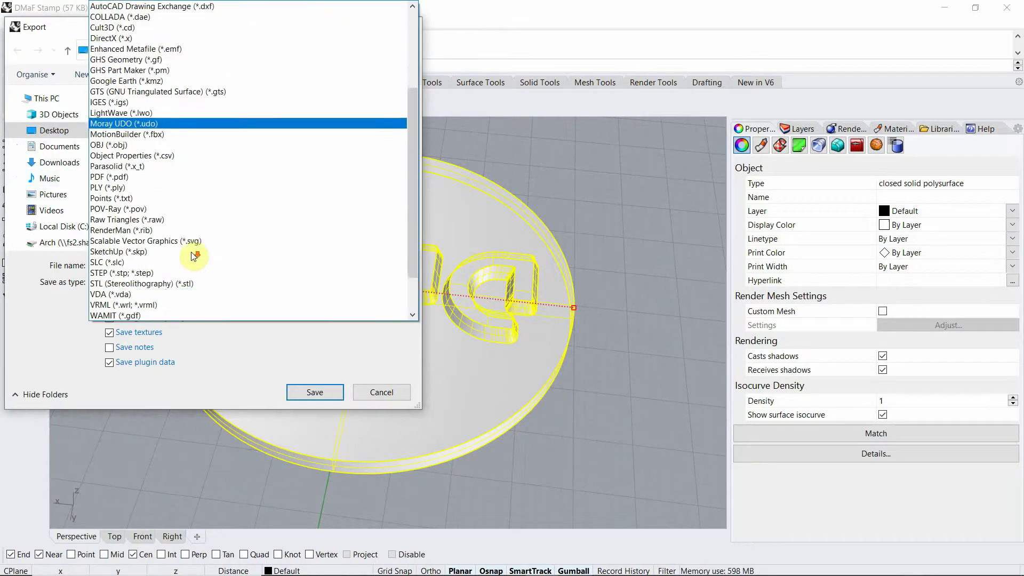
{"action": "left_click", "coordinate": [191, 281]}
{"action": "left_click", "coordinate": [277, 263]}
{"action": "type", "text": "DMaFStamp"}
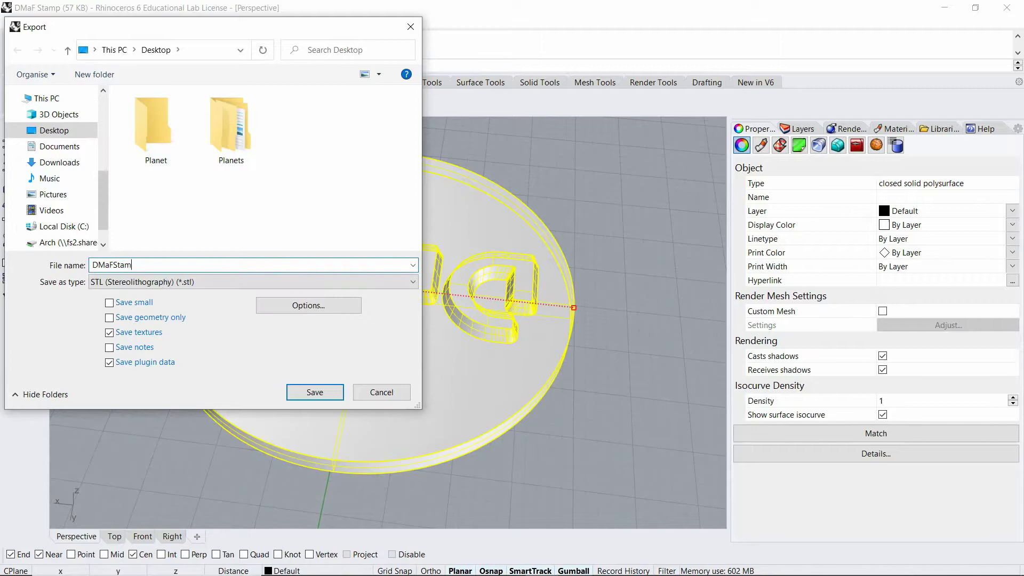
{"action": "left_click", "coordinate": [314, 393]}
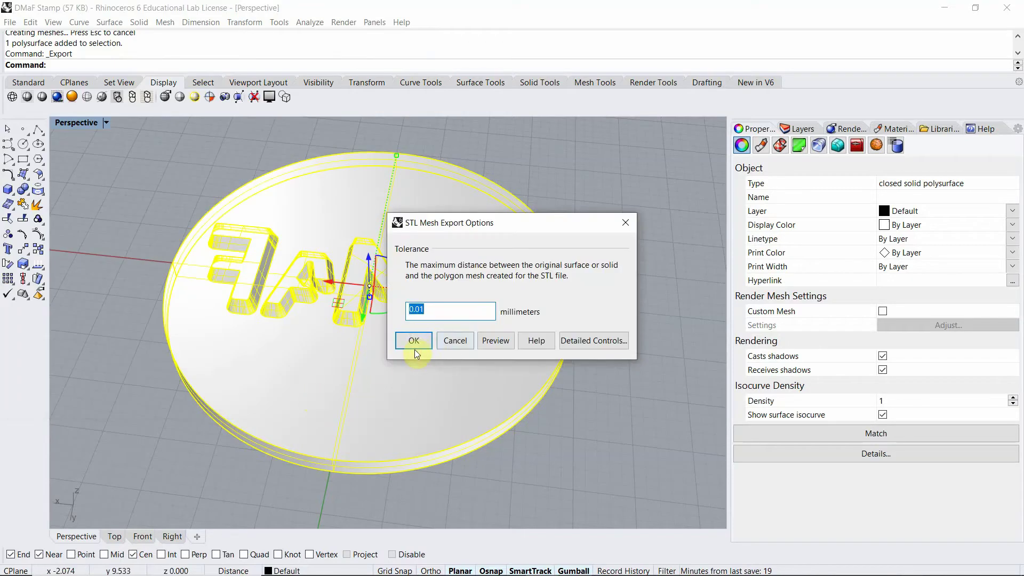